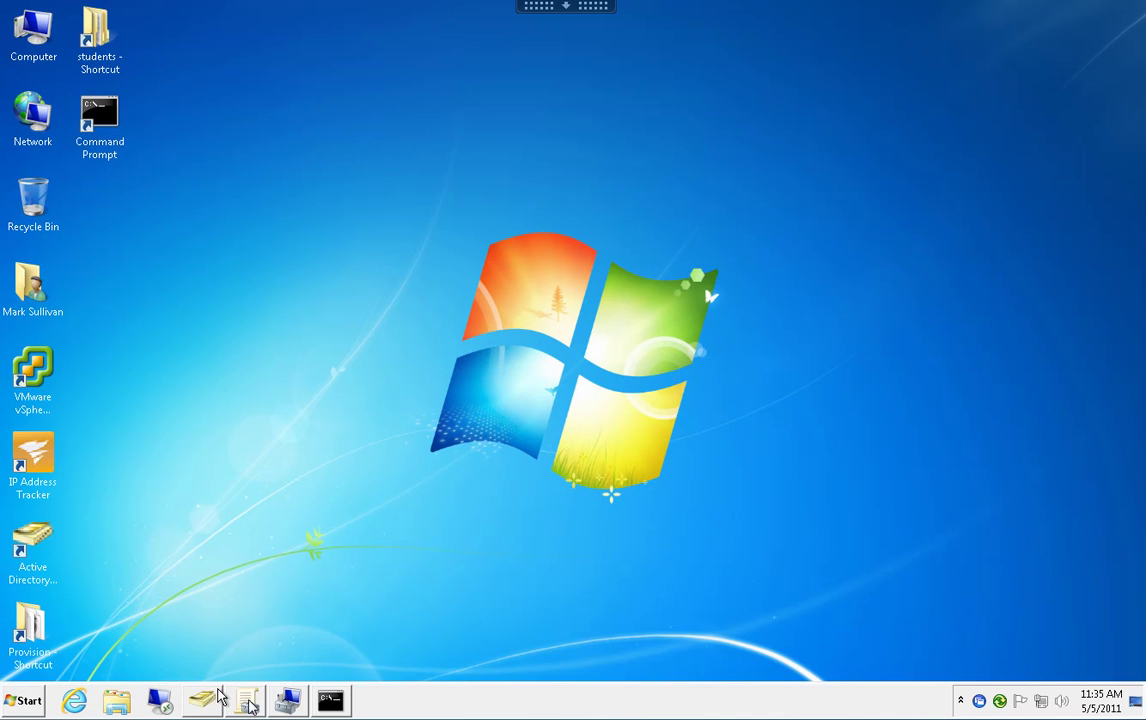
Review the local Administrators group in Computer Management without changes, then minimize it
left_click(280, 703)
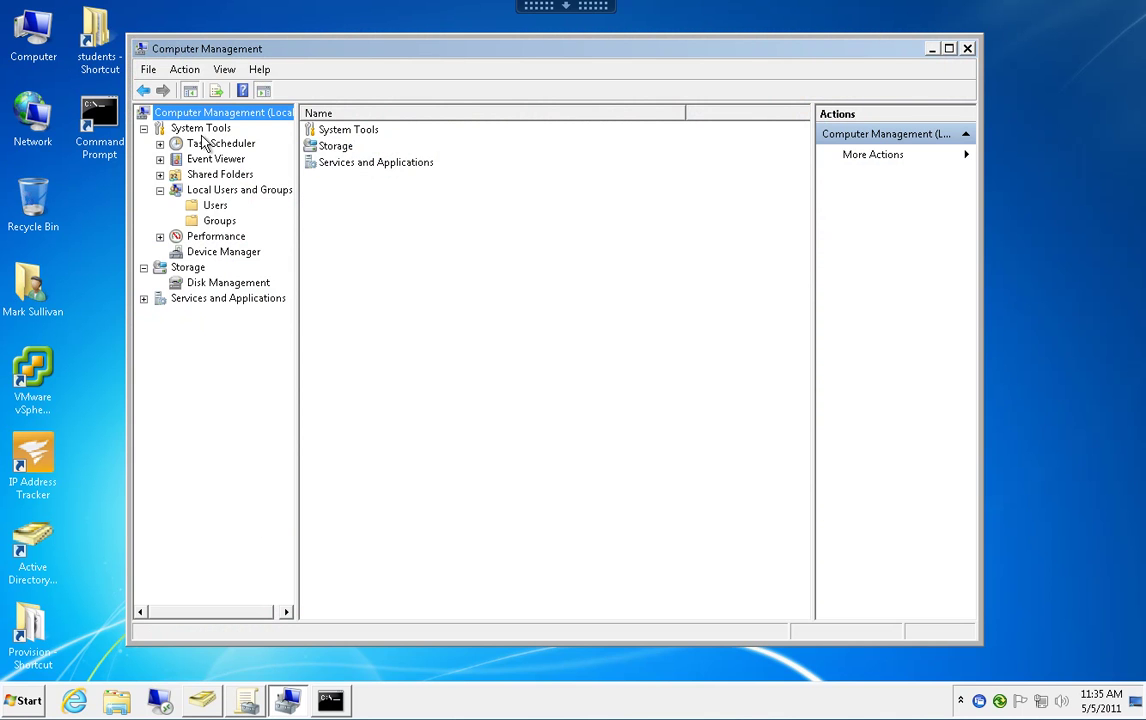
left_click(219, 221)
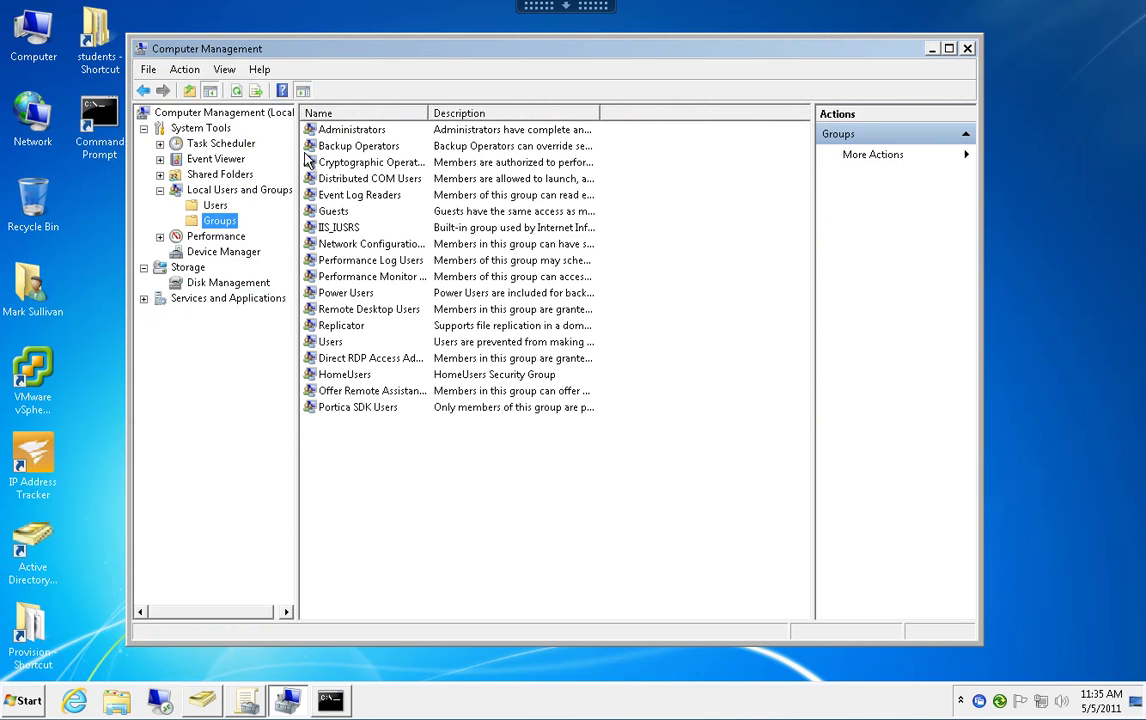
double_click(333, 133)
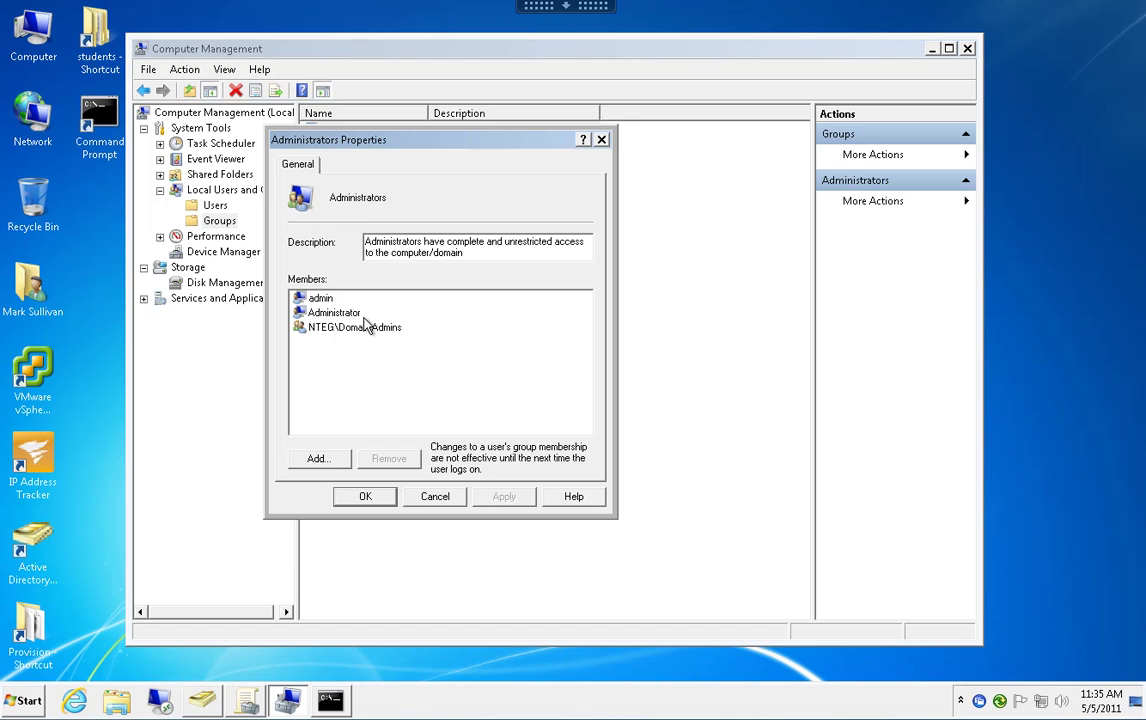
left_click(455, 498)
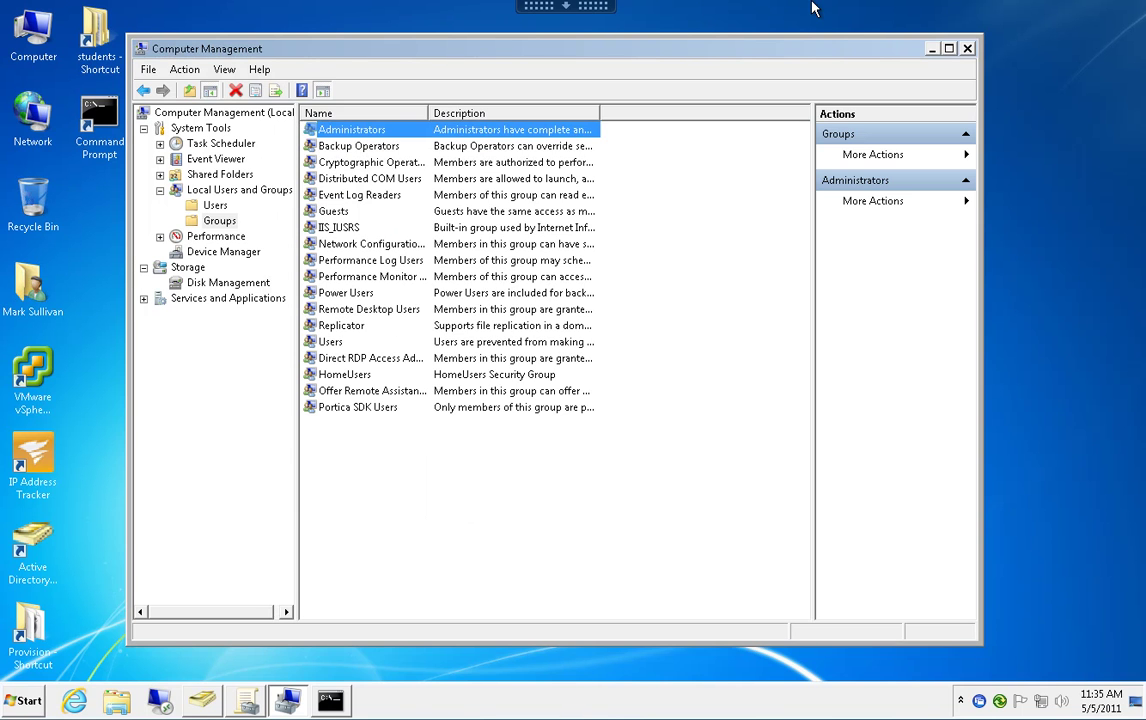
left_click(931, 48)
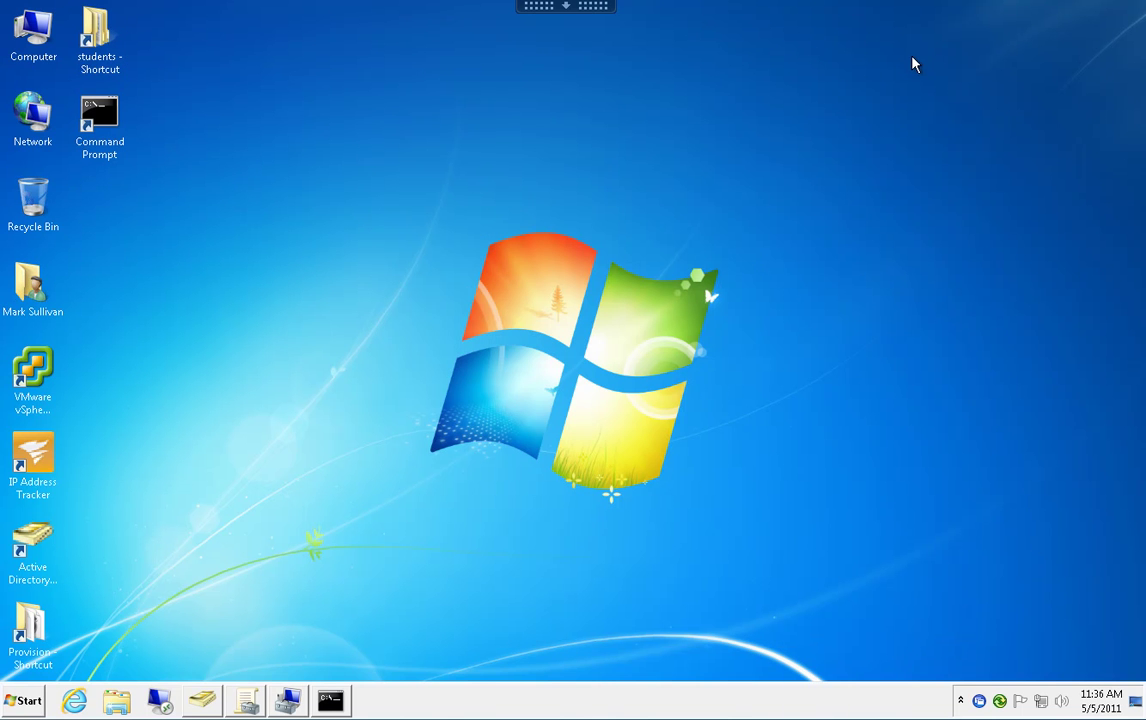
Create the group Desktop Admins in the Integrity\Groups container and minimize Users and Computers
left_click(201, 700)
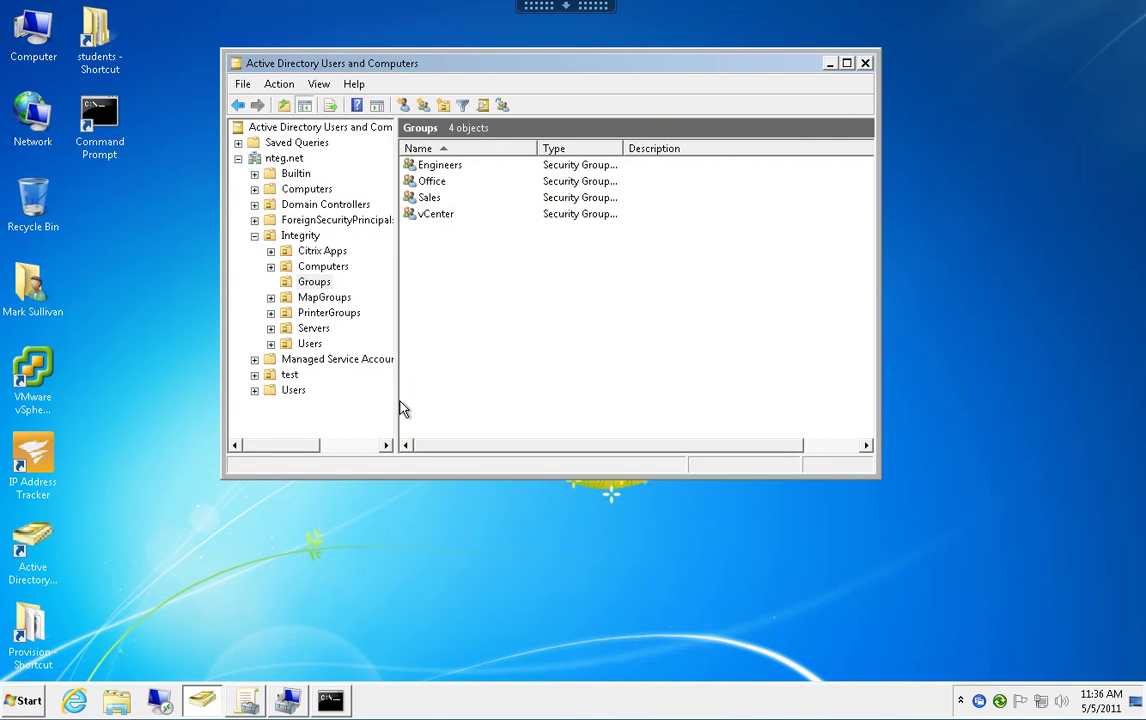
left_click(312, 267)
left_click(312, 282)
right_click(312, 282)
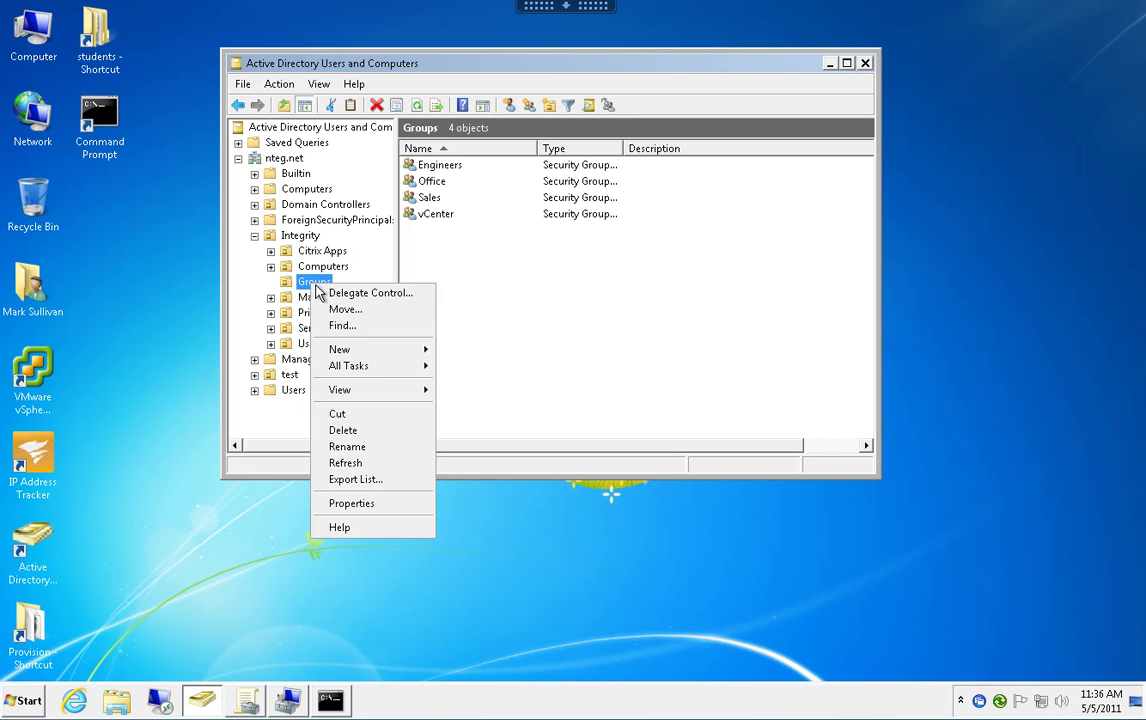
mouse_move(373, 350)
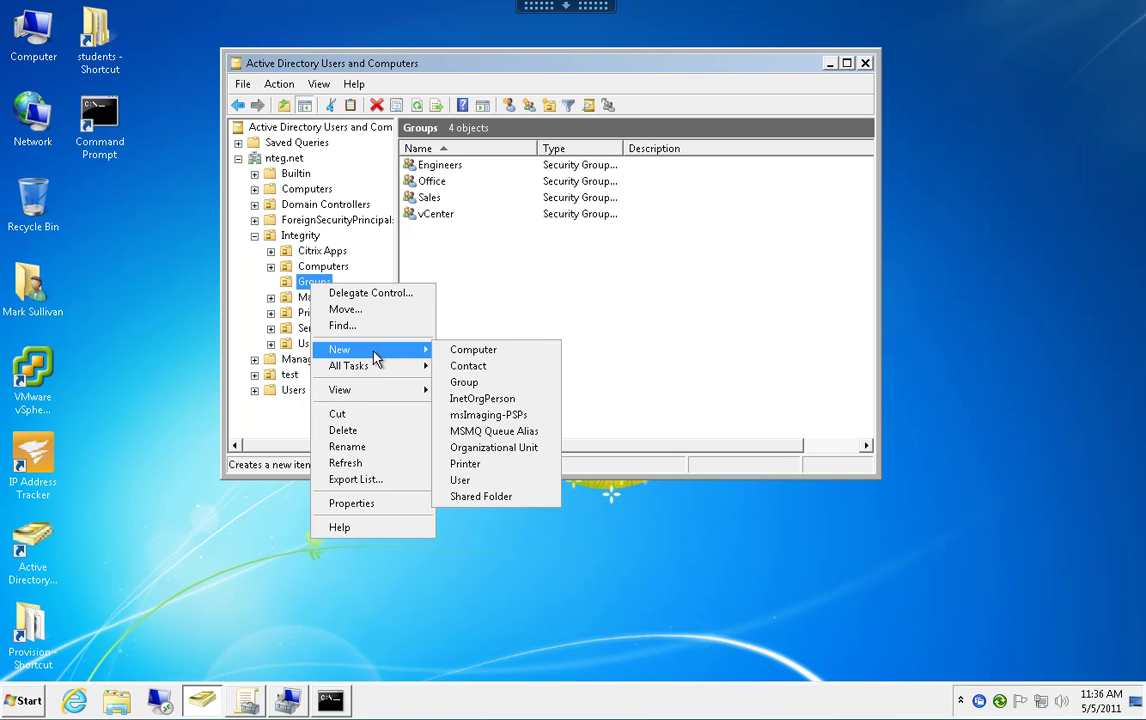
left_click(476, 376)
type("Desk")
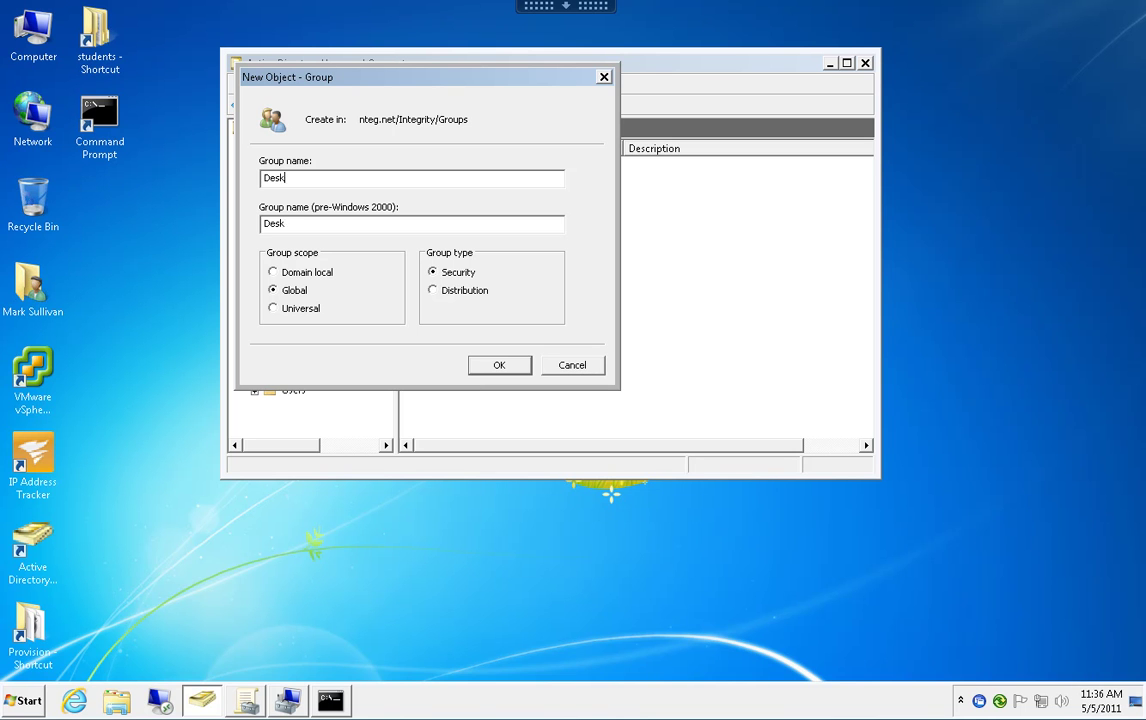
type("top Admins")
left_click(503, 370)
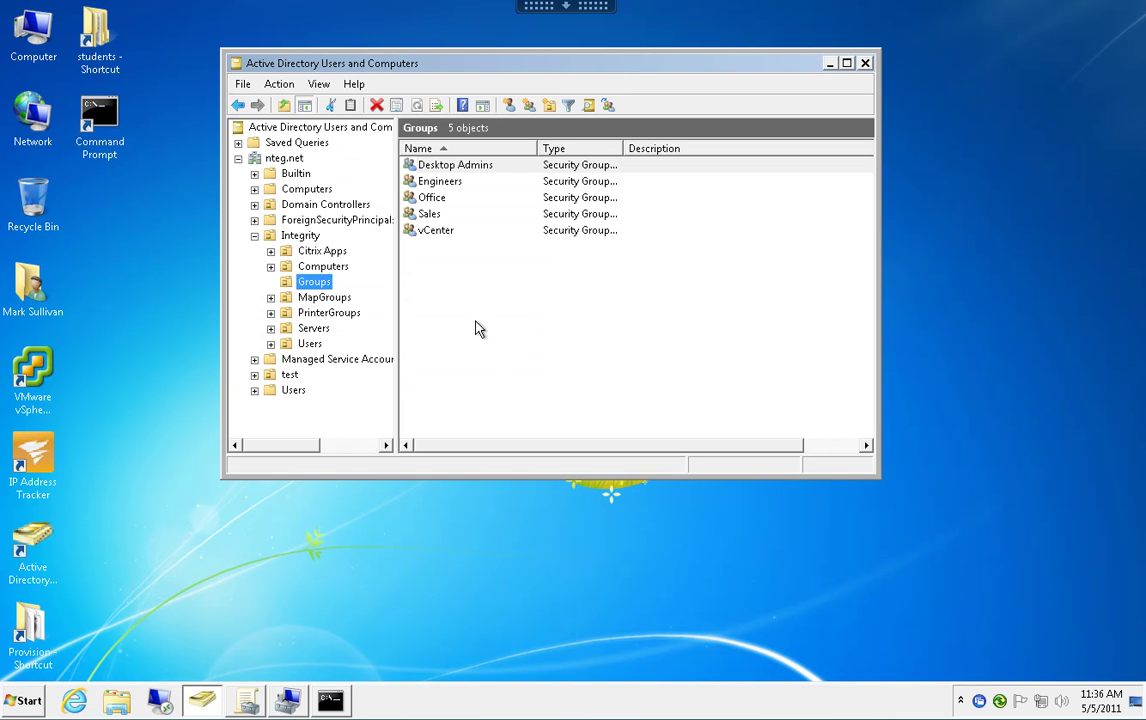
left_click(831, 64)
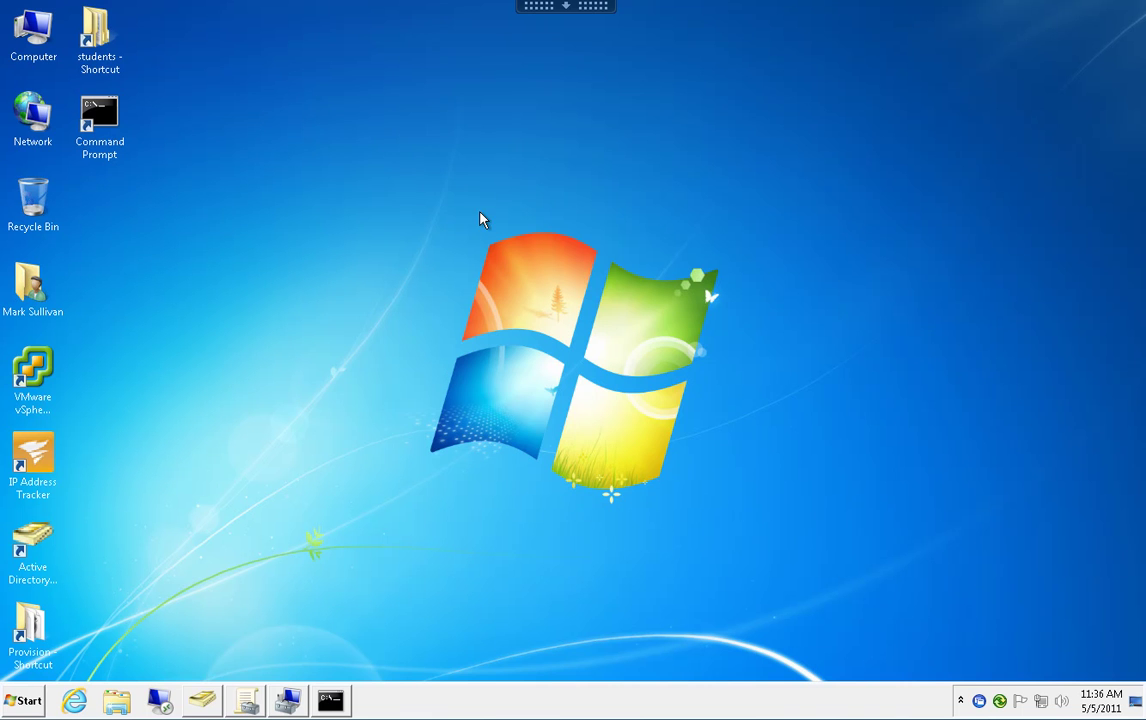
Create a Desktop Admins GPO under Group Policy Objects in nteg.net and select it
left_click(247, 700)
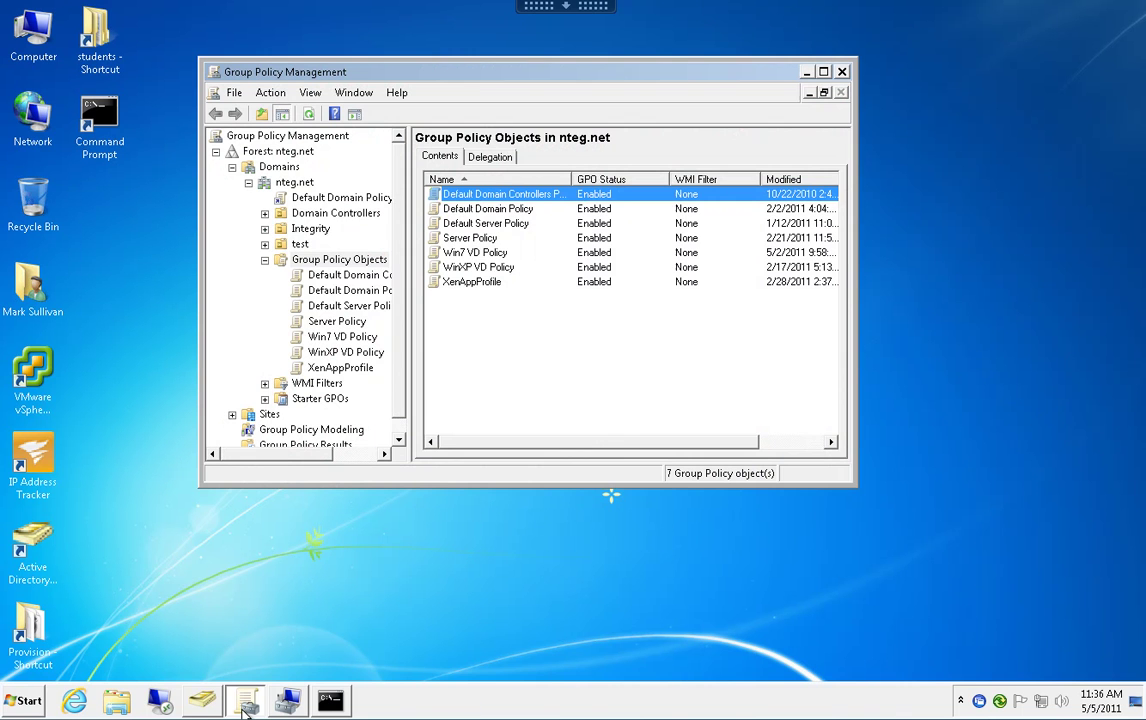
left_click(350, 260)
right_click(350, 260)
left_click(385, 268)
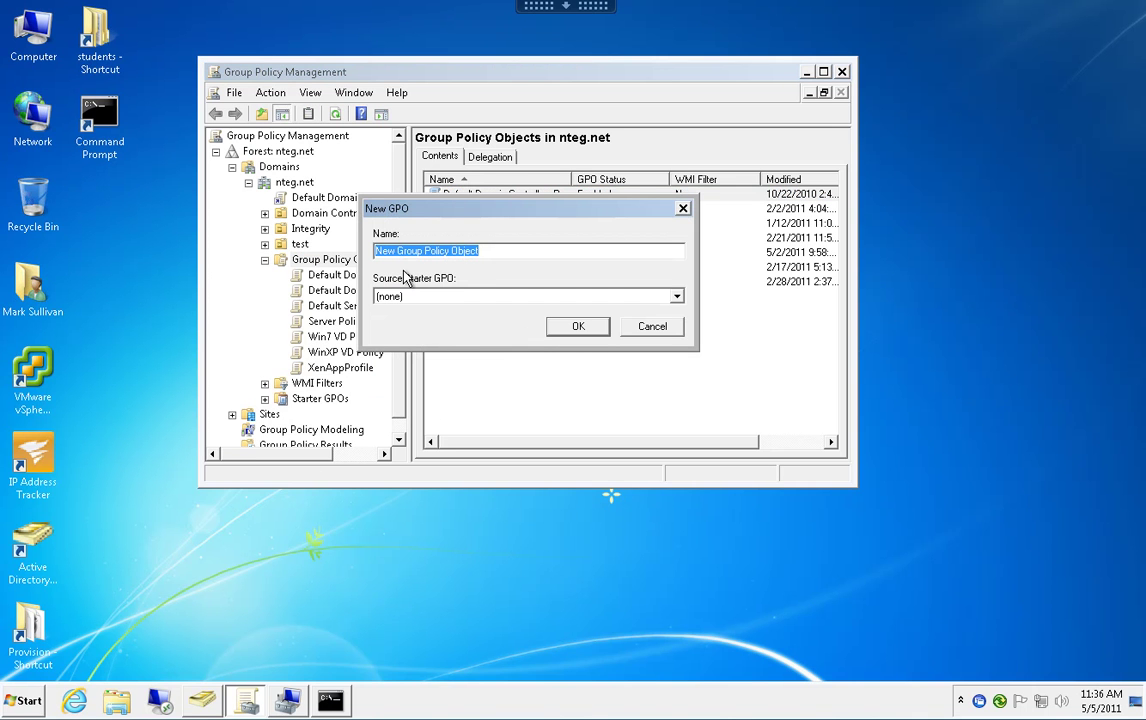
type("Des")
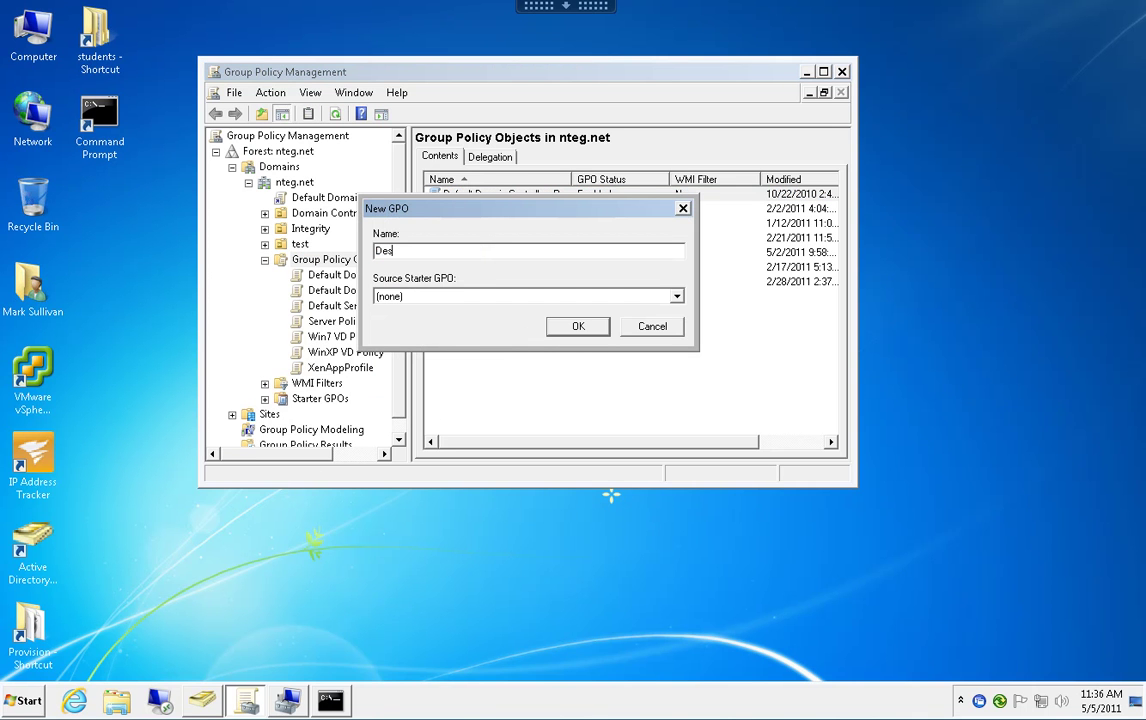
type("ktop Admins")
left_click(578, 327)
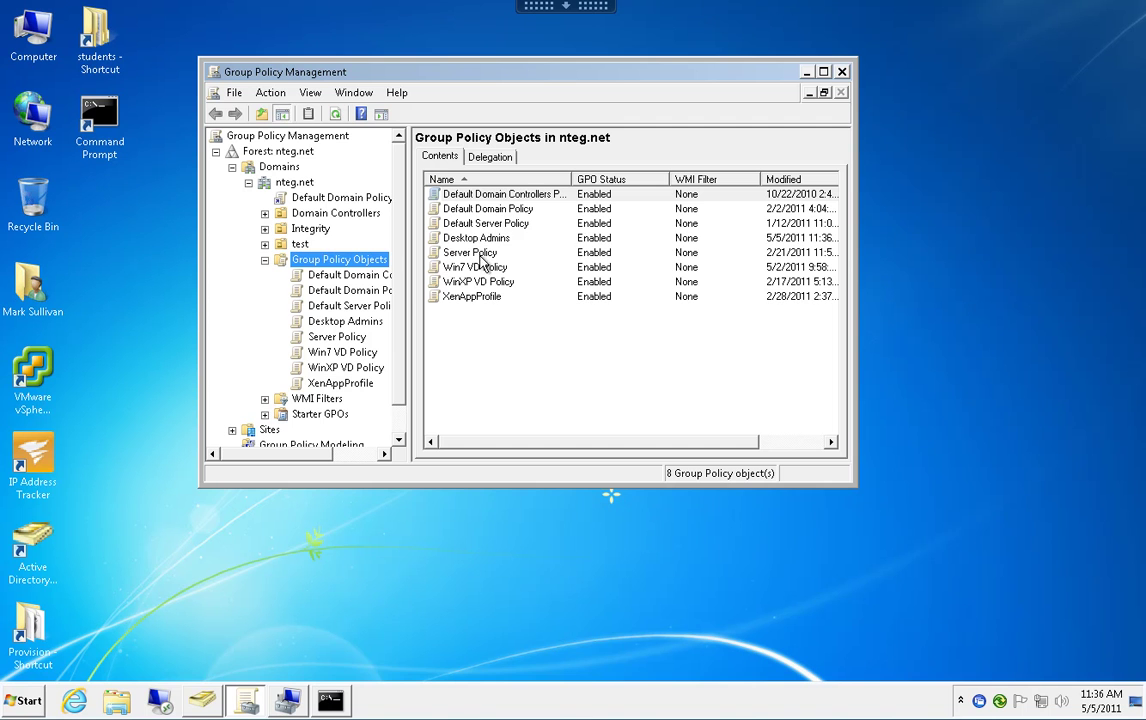
left_click(476, 240)
Edit the Desktop Admins GPO and expand Computer Configuration down to Security Settings > Restricted Groups
right_click(476, 244)
left_click(498, 253)
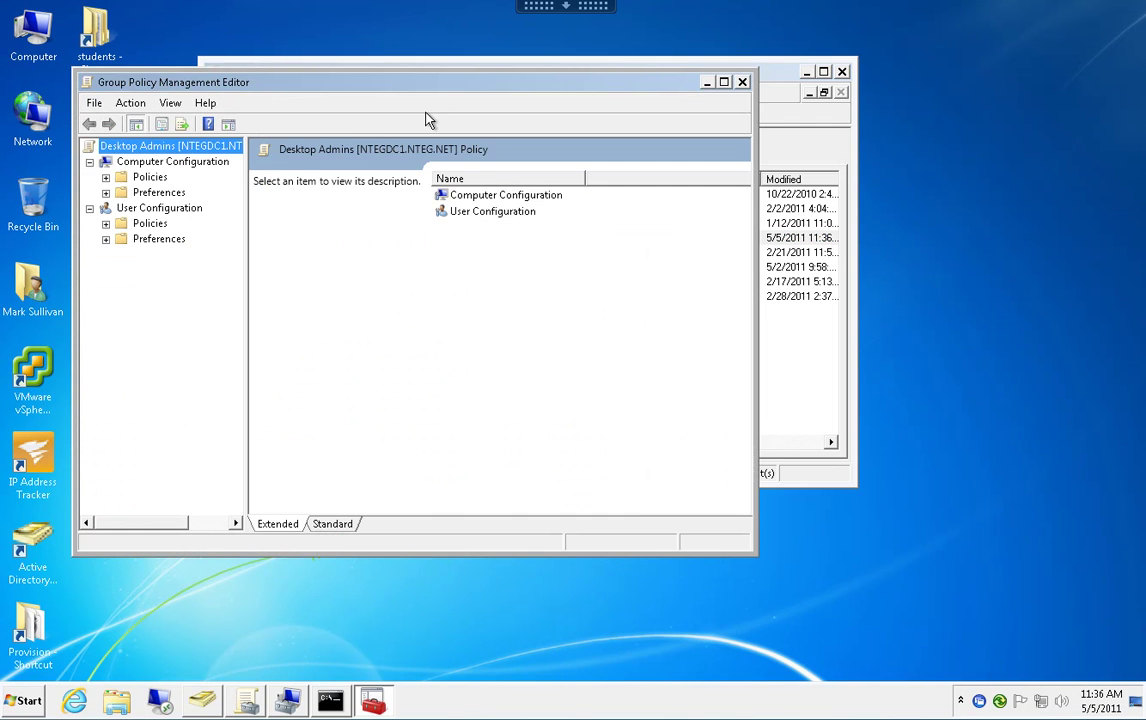
left_click_drag(425, 82, 506, 92)
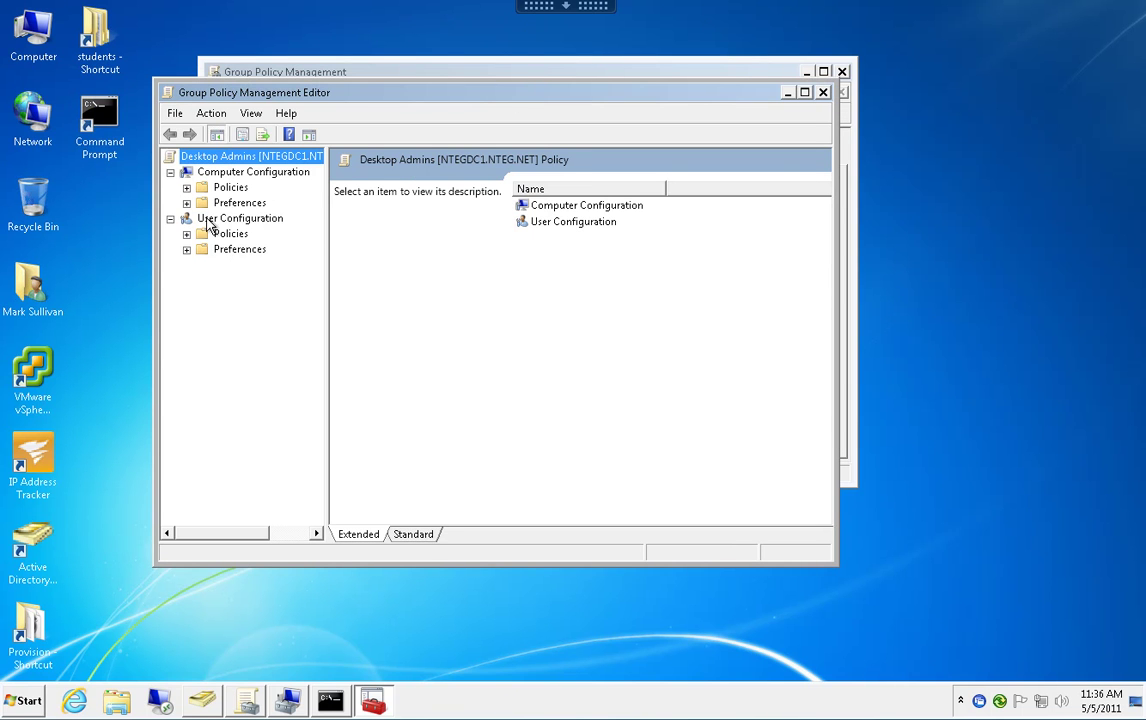
left_click(186, 188)
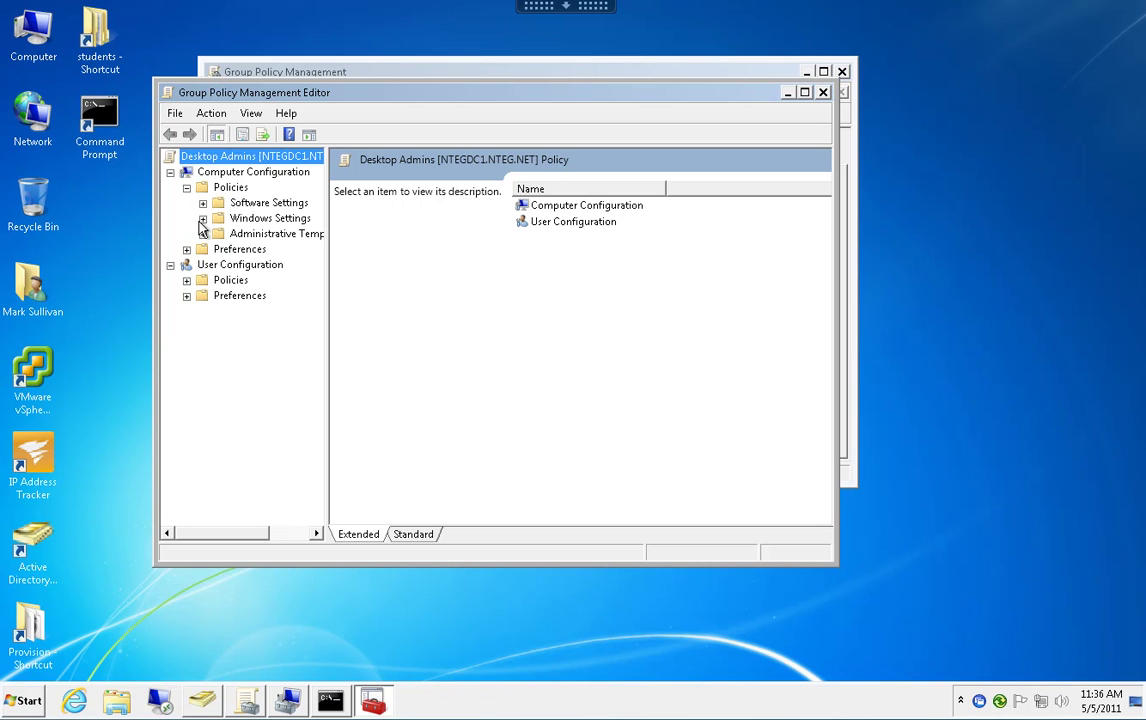
left_click(203, 218)
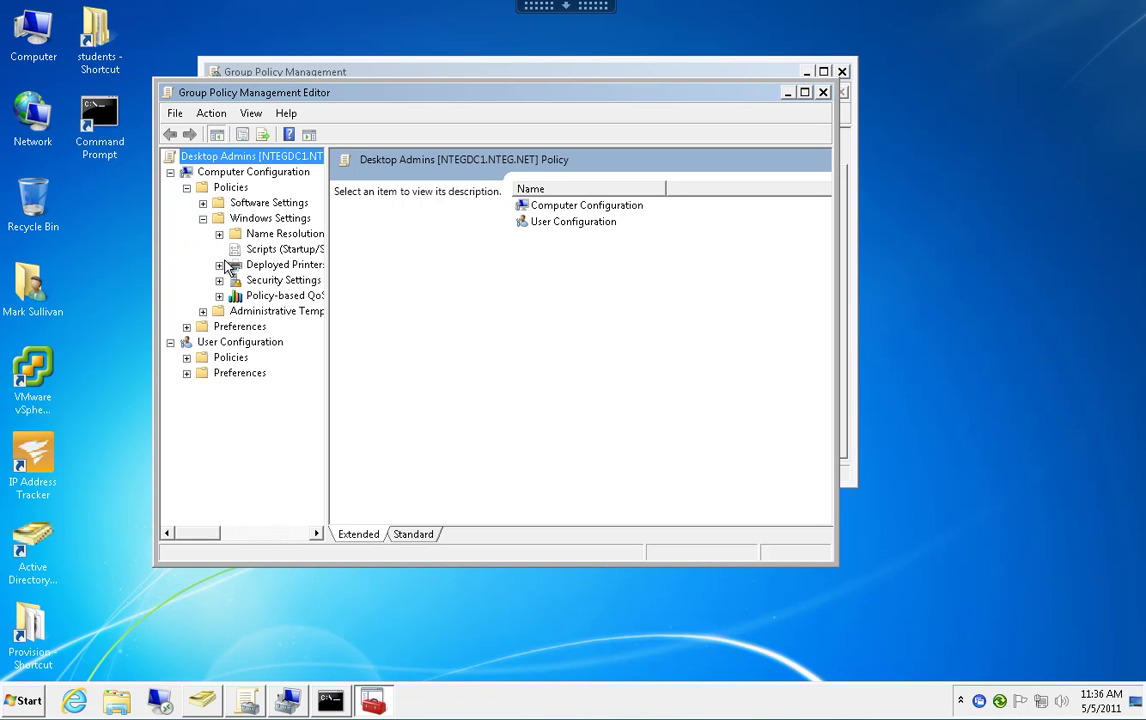
left_click(220, 282)
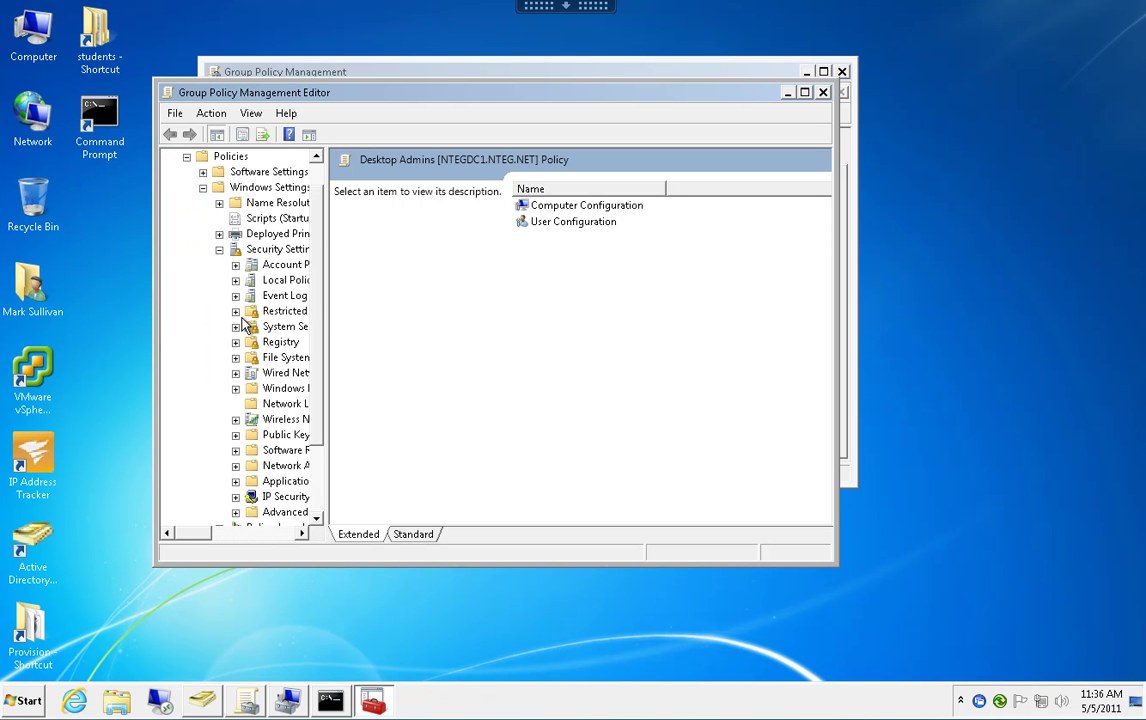
left_click(266, 311)
Add a restricted group, resolving 'Desktop ad' to NTEG\Desktop Admins
right_click(282, 313)
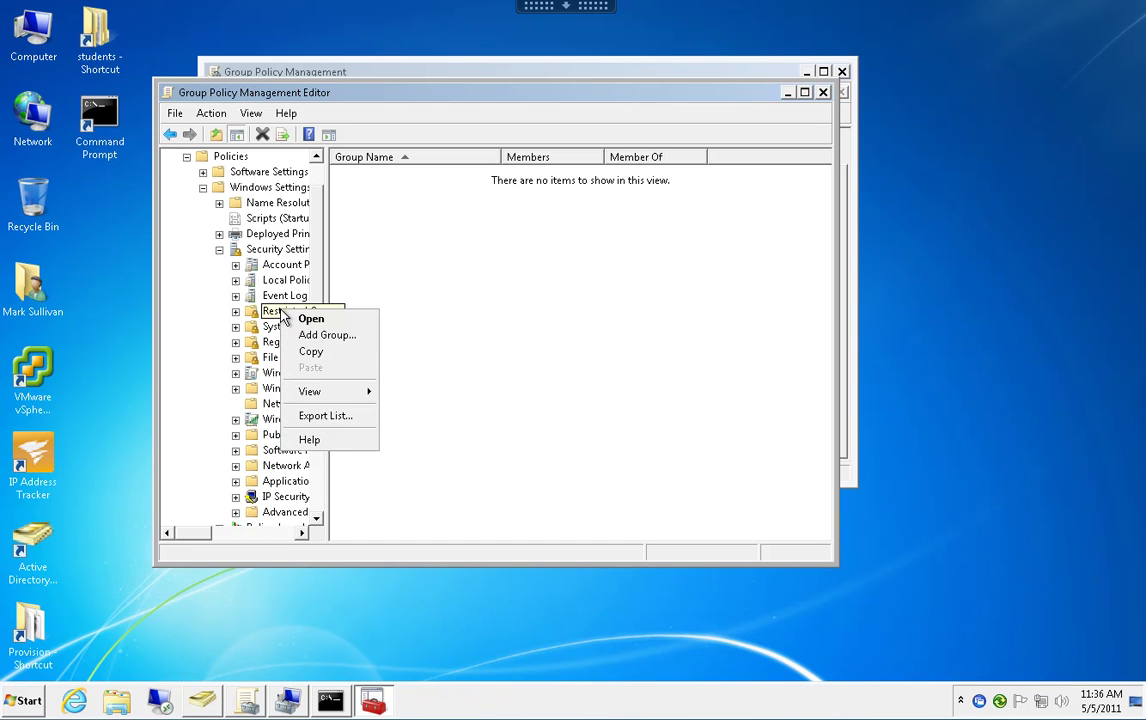
left_click(327, 335)
left_click(608, 312)
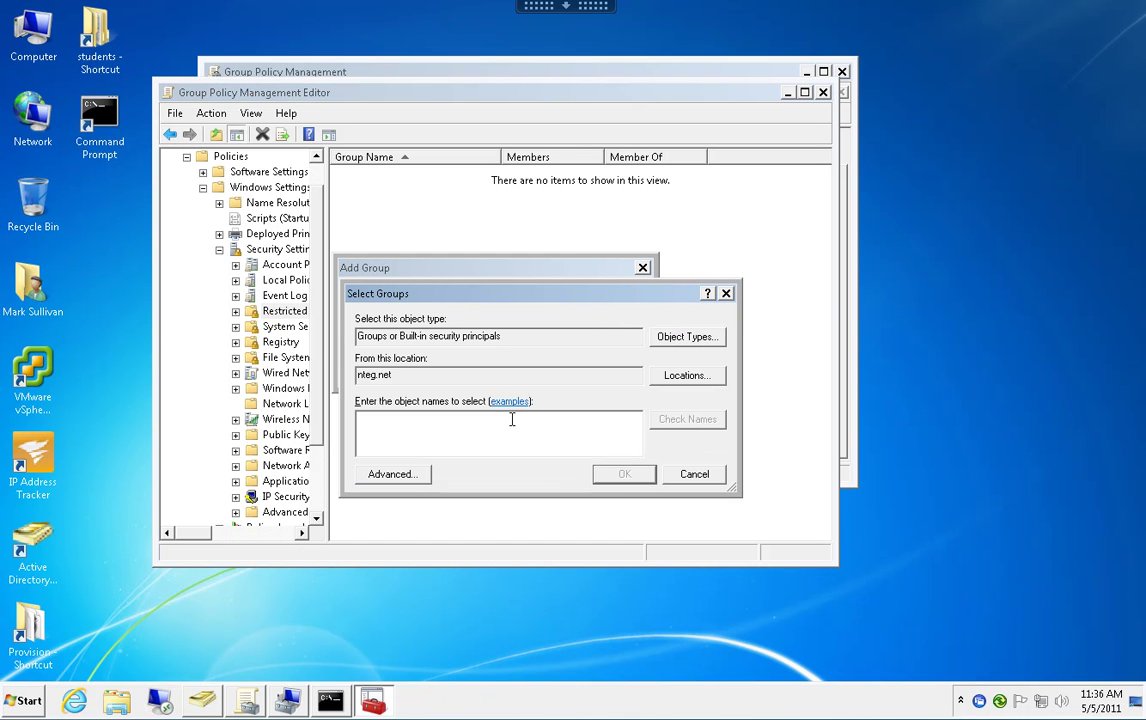
type("Desktop ad")
left_click(665, 428)
left_click(648, 474)
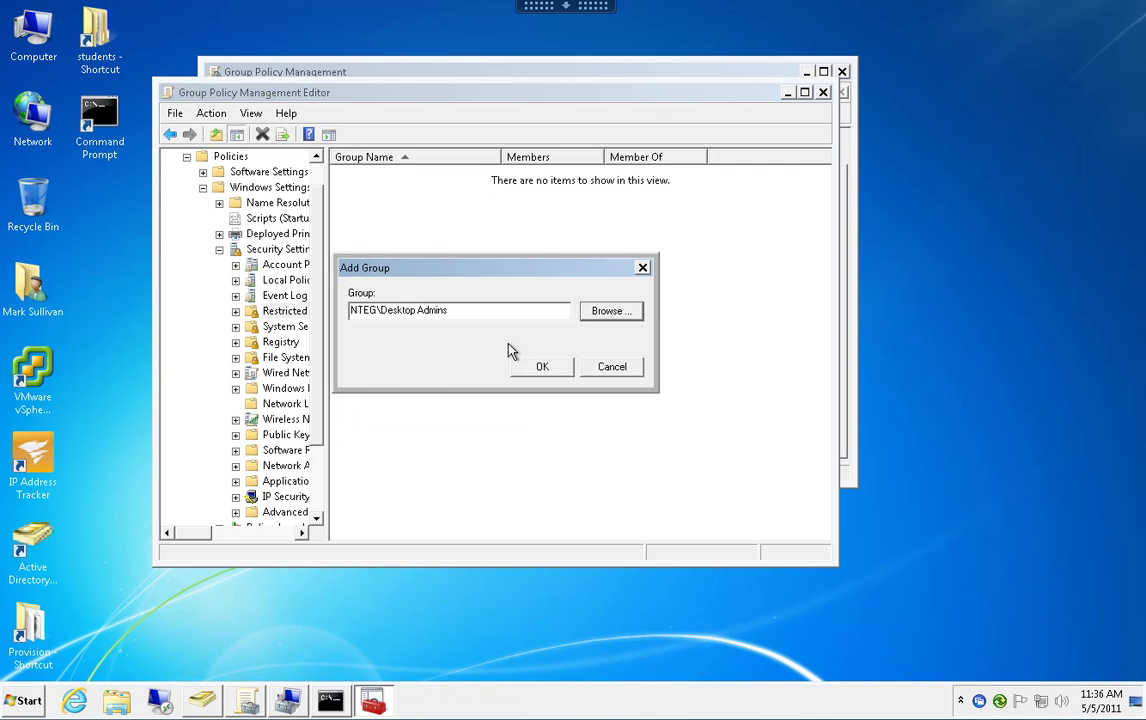
Confirm NTEG\Desktop Admins and set it as a member of Administrators, then save
left_click(538, 370)
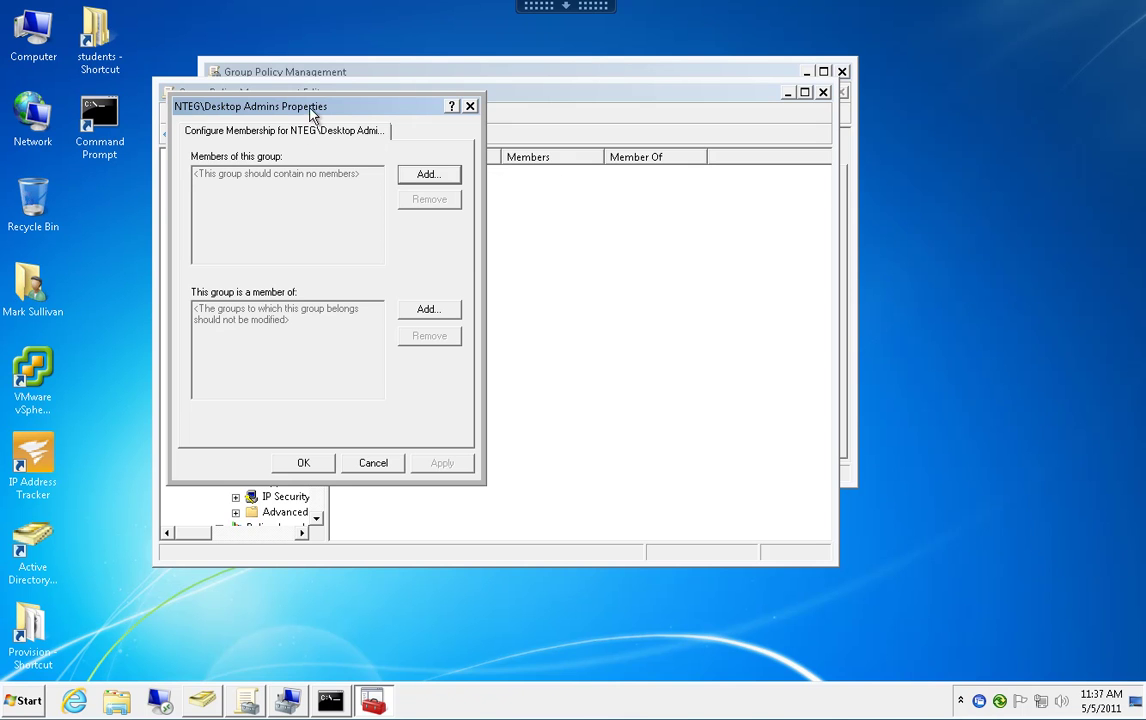
left_click_drag(318, 108, 465, 135)
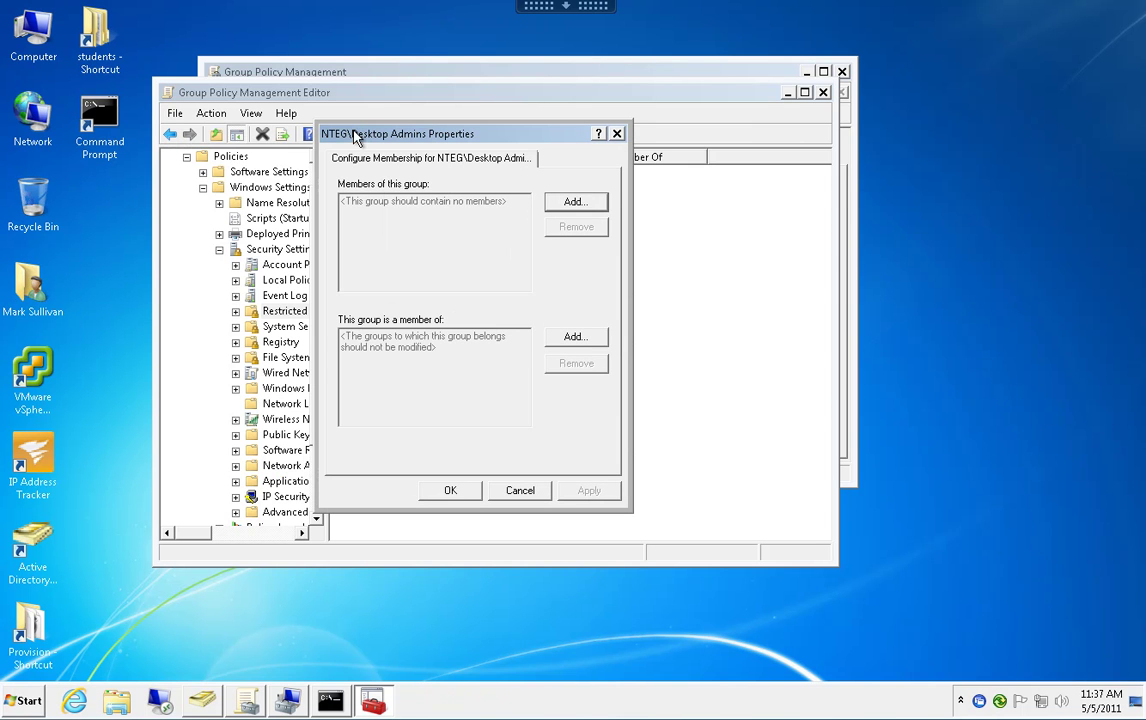
left_click_drag(468, 138, 586, 154)
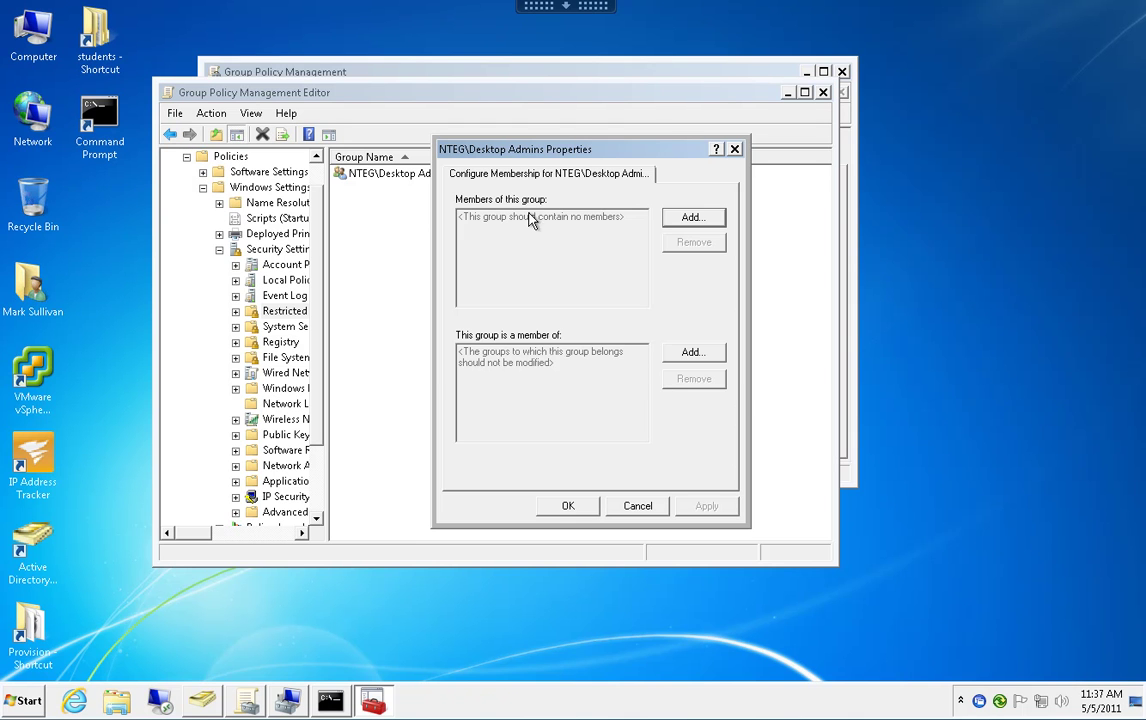
left_click(692, 354)
left_click(700, 322)
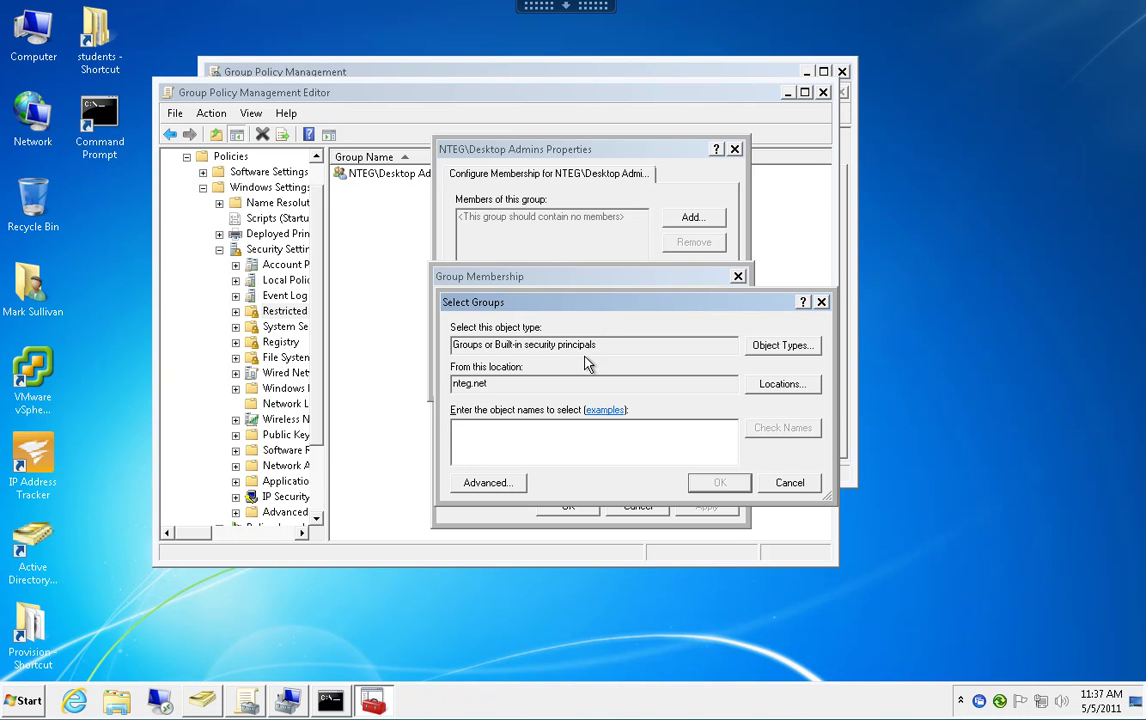
type("administrark")
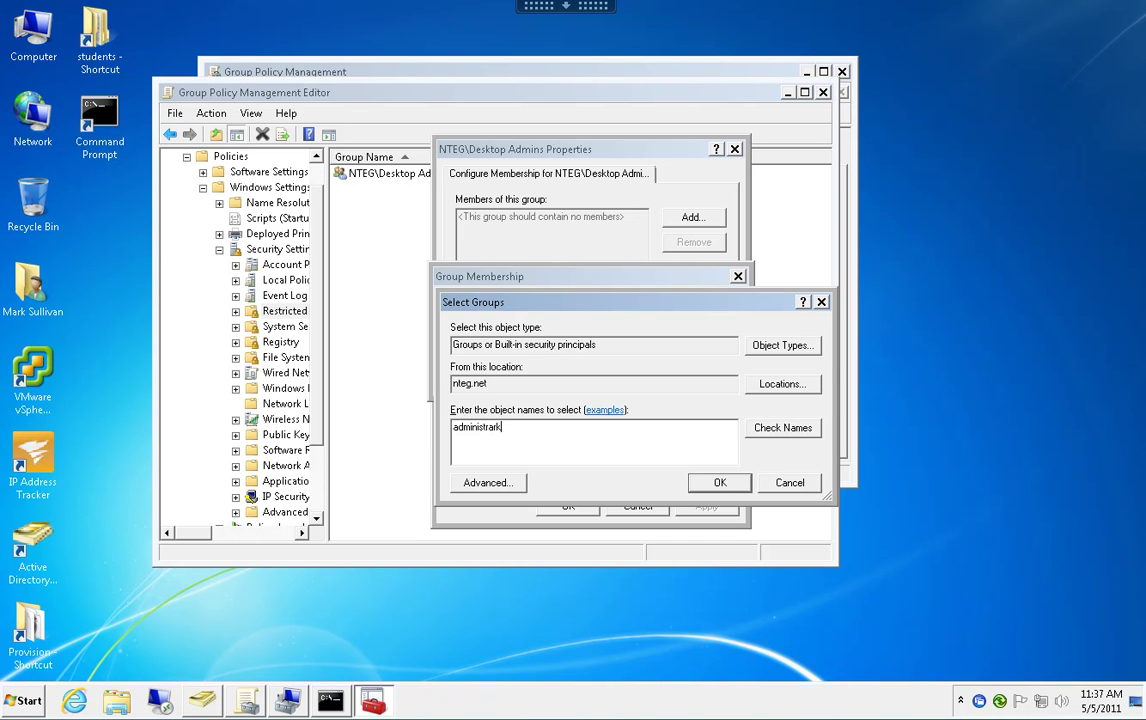
key("BackSpace")
key("BackSpace")
left_click(779, 435)
left_click(735, 482)
left_click(645, 385)
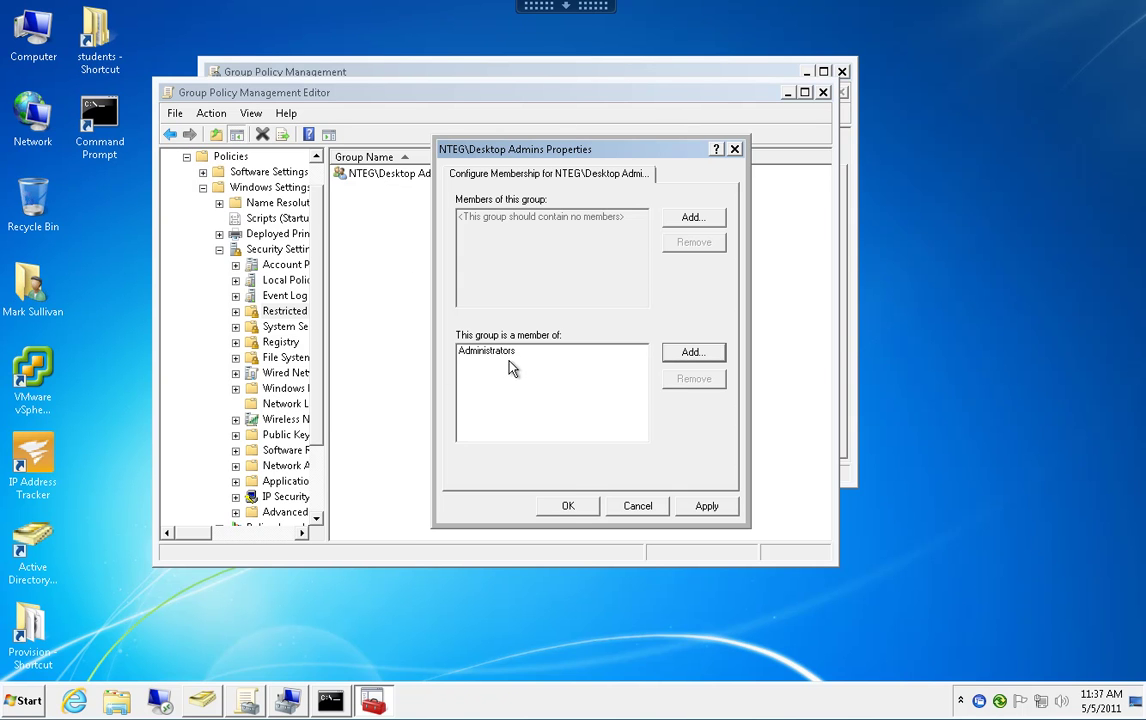
left_click(572, 507)
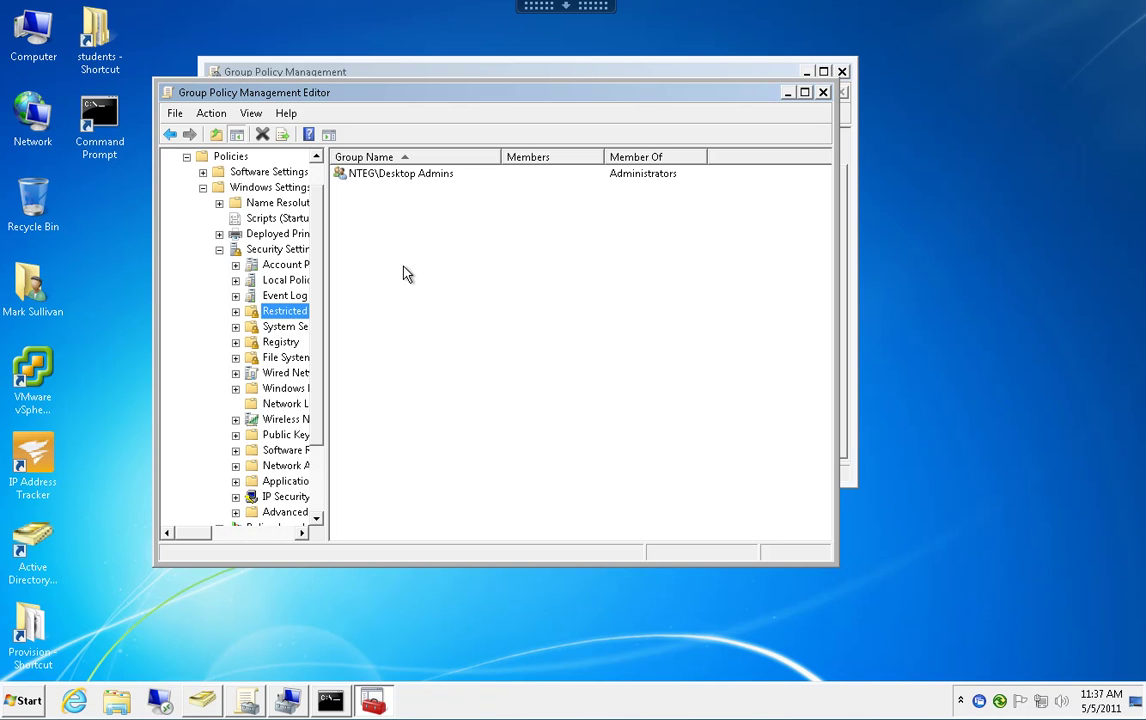
Close the Group Policy Management Editor
scroll(320, 320, "down", 1)
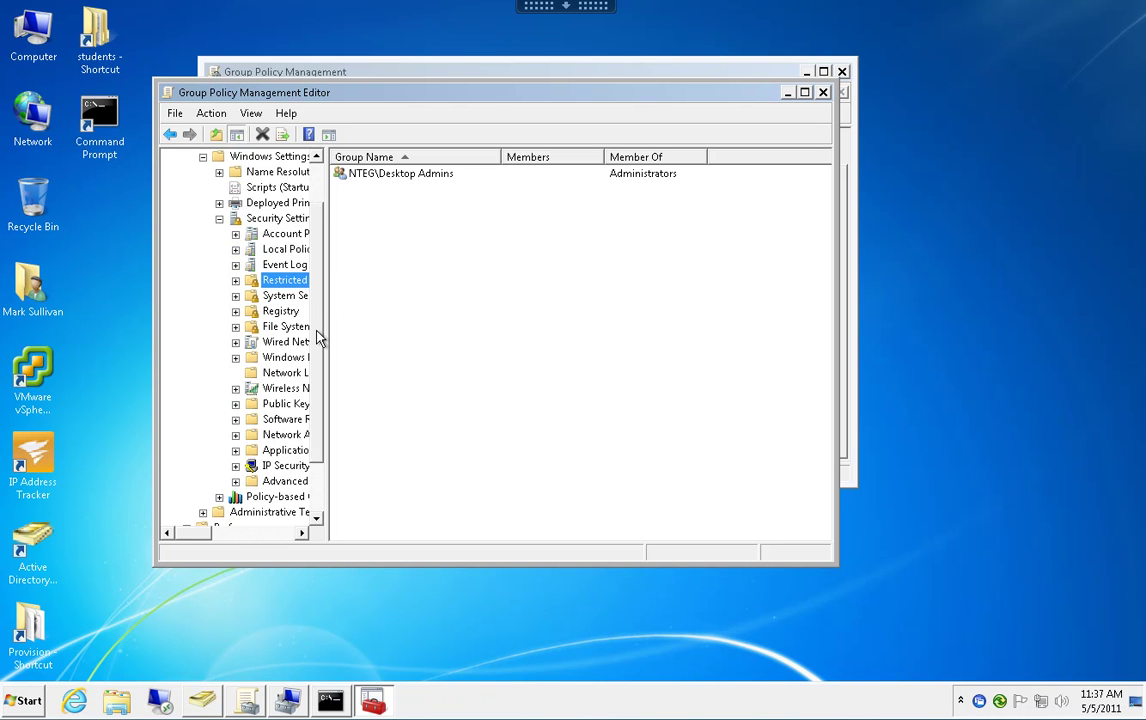
scroll(318, 313, "up", 1)
scroll(318, 313, "up", 1)
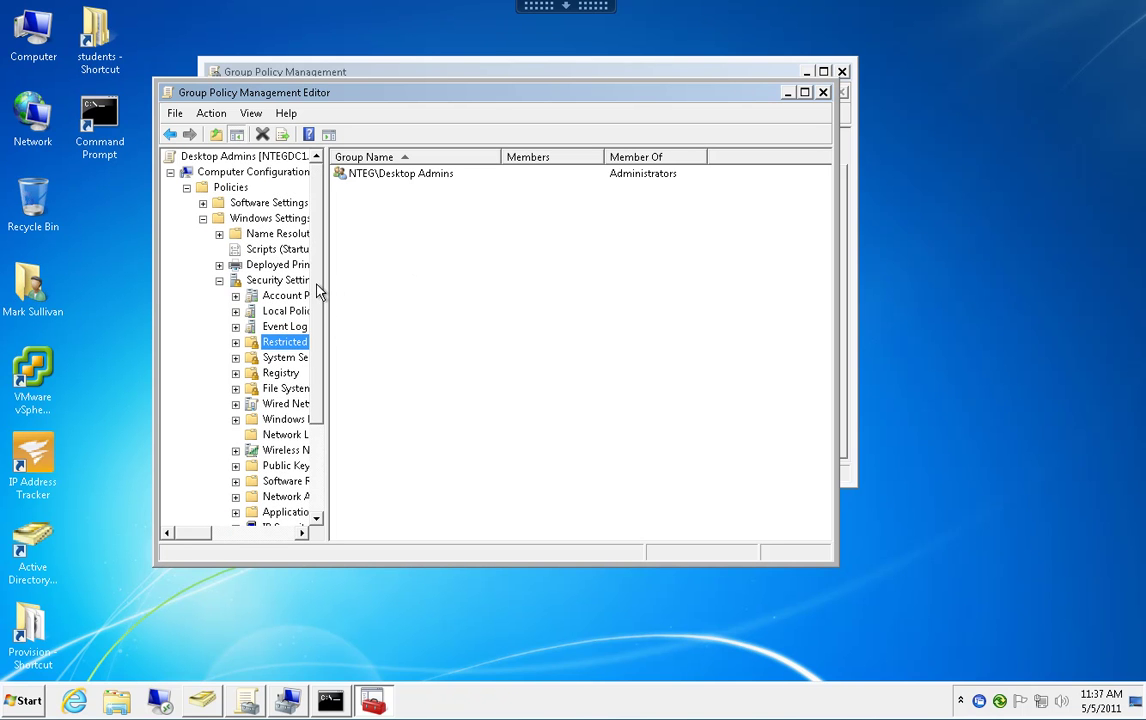
left_click(822, 93)
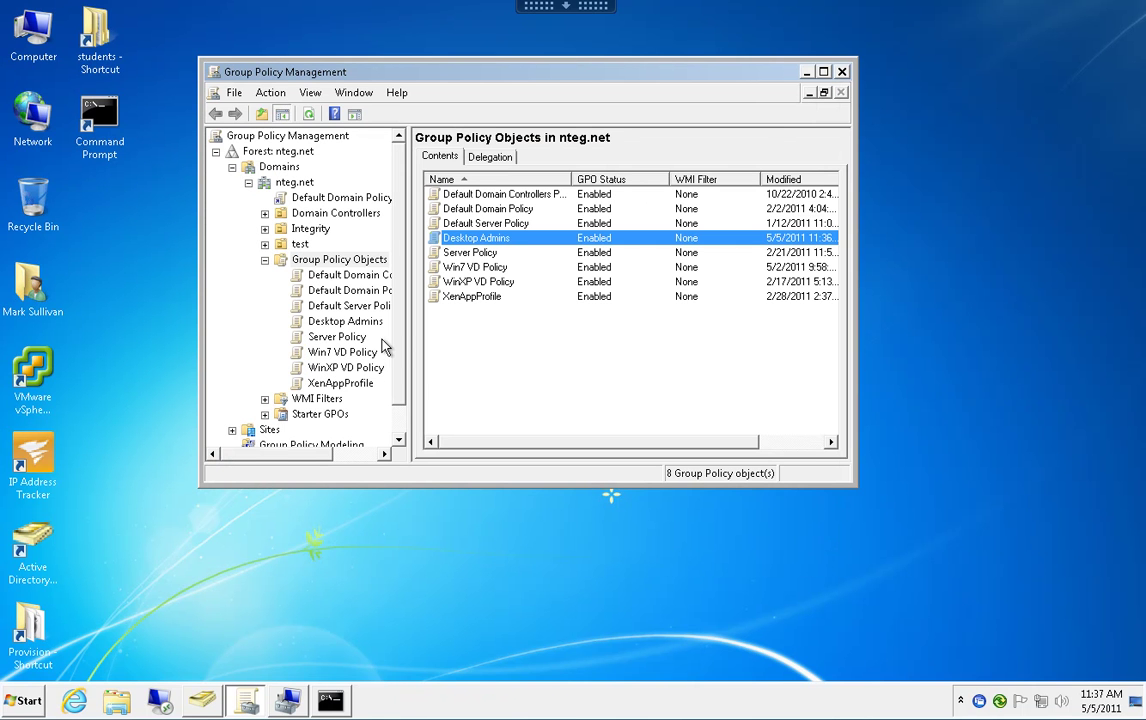
Link the existing Desktop Admins GPO to the win7 OU under Integrity > Computers > Virtual Desktops
left_click(264, 229)
left_click(281, 260)
left_click(297, 275)
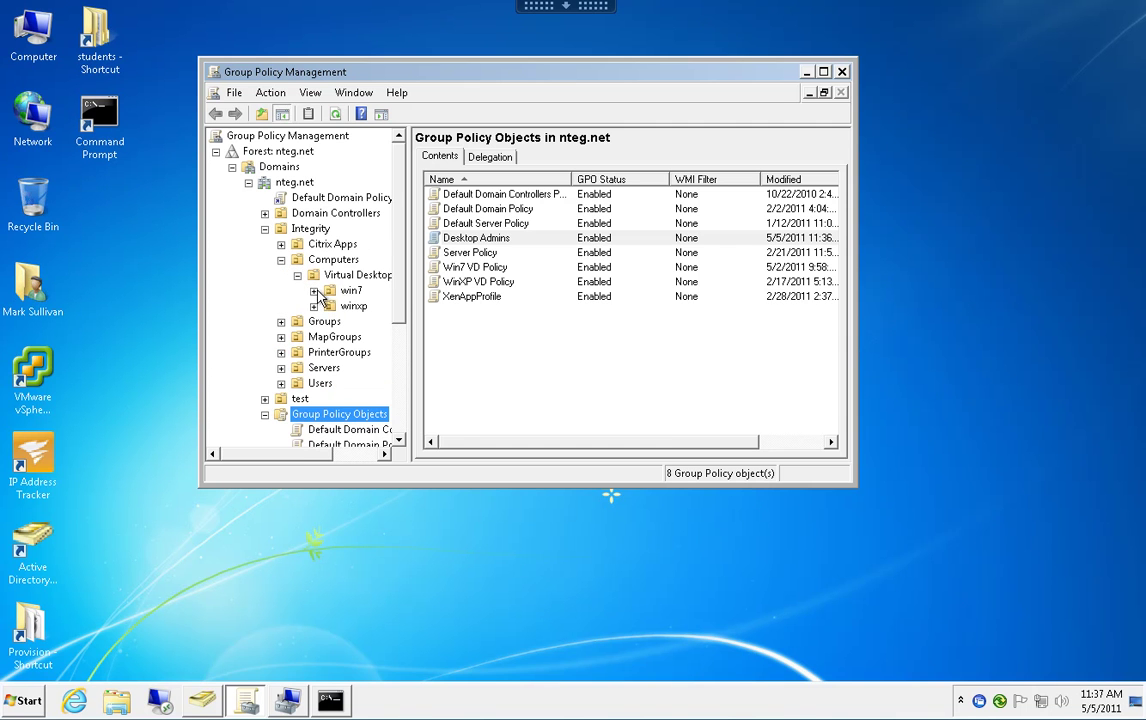
left_click(313, 291)
right_click(346, 292)
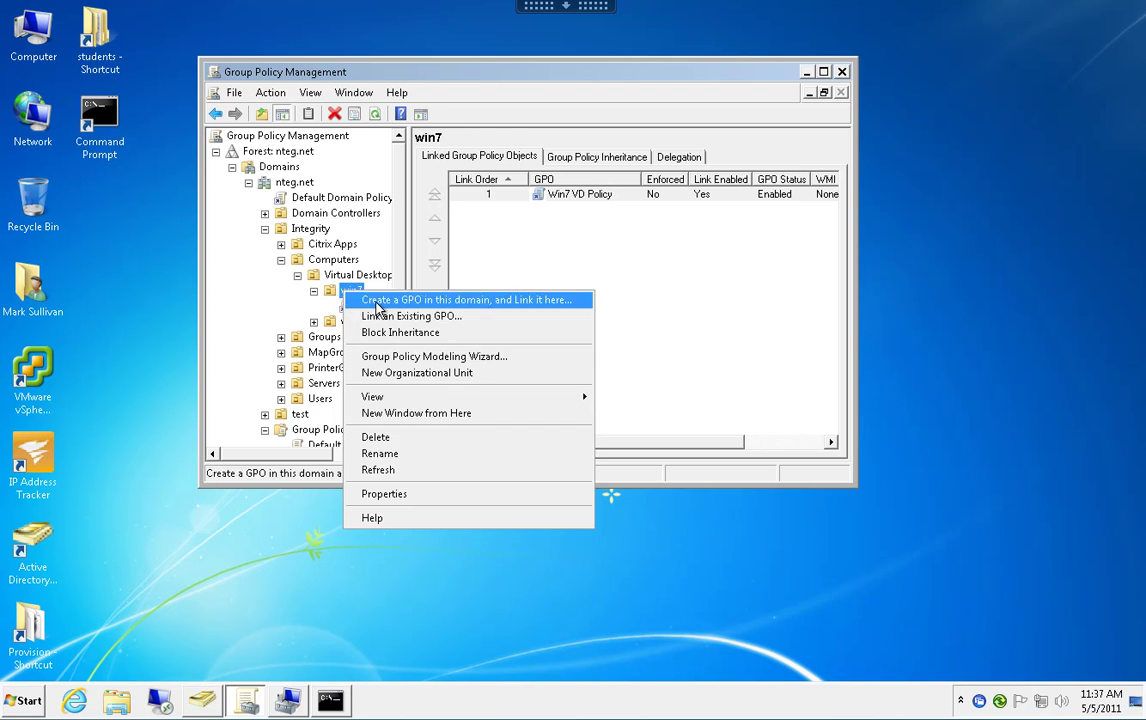
left_click(352, 316)
left_click(405, 267)
left_click(614, 422)
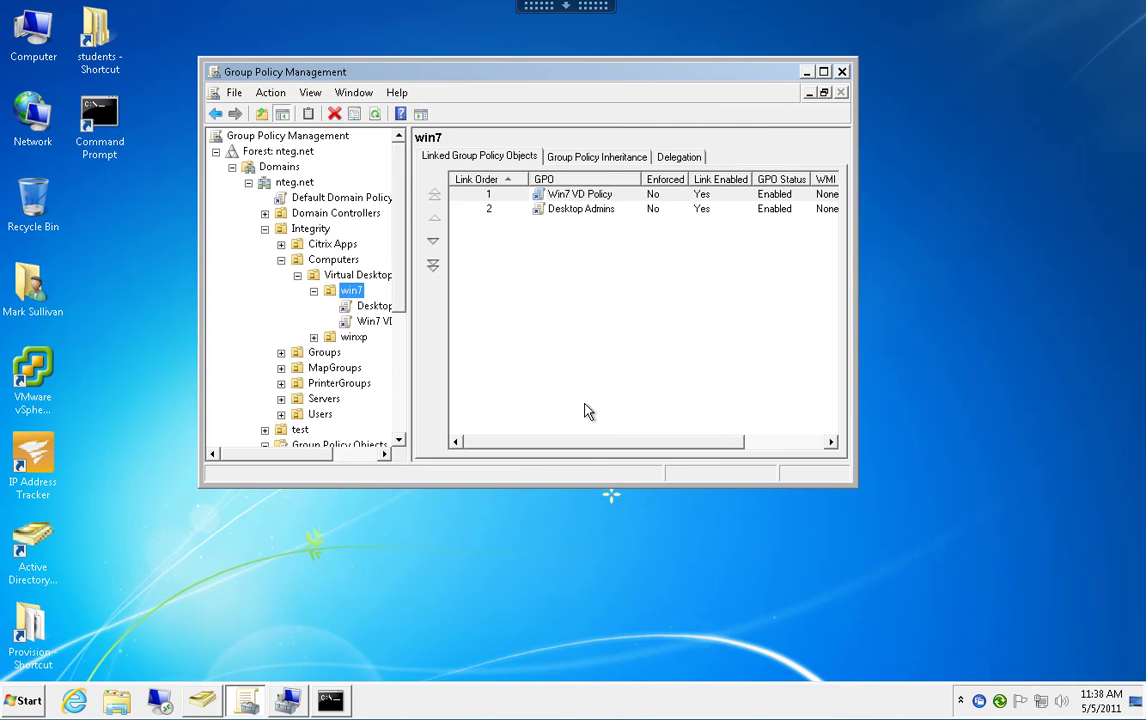
left_click(585, 310)
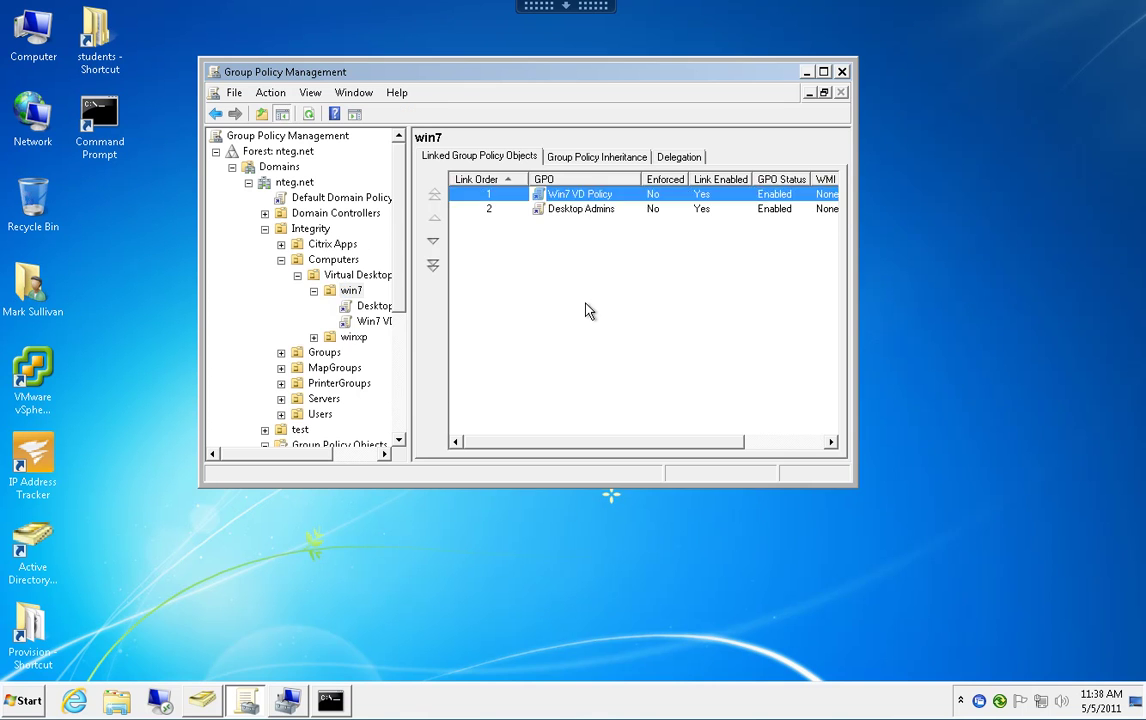
left_click(330, 700)
Run gpresult /r and scroll through the applied policies and security groups
type("gpresult /r")
key("Return")
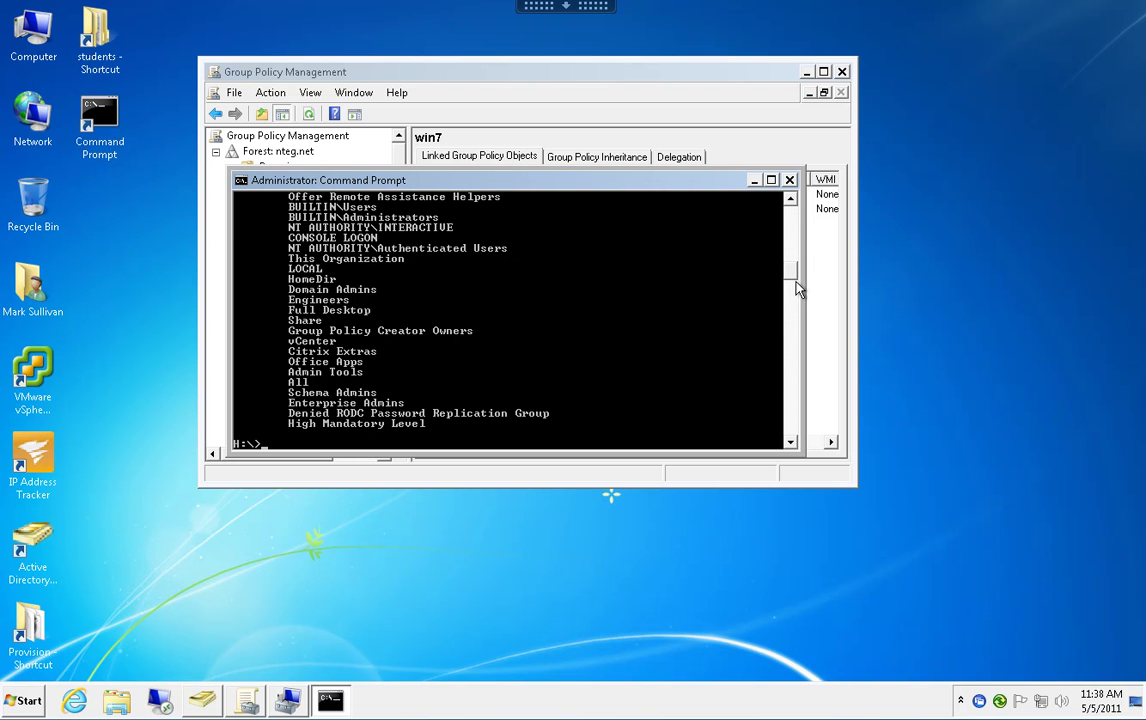
left_click_drag(790, 278, 790, 238)
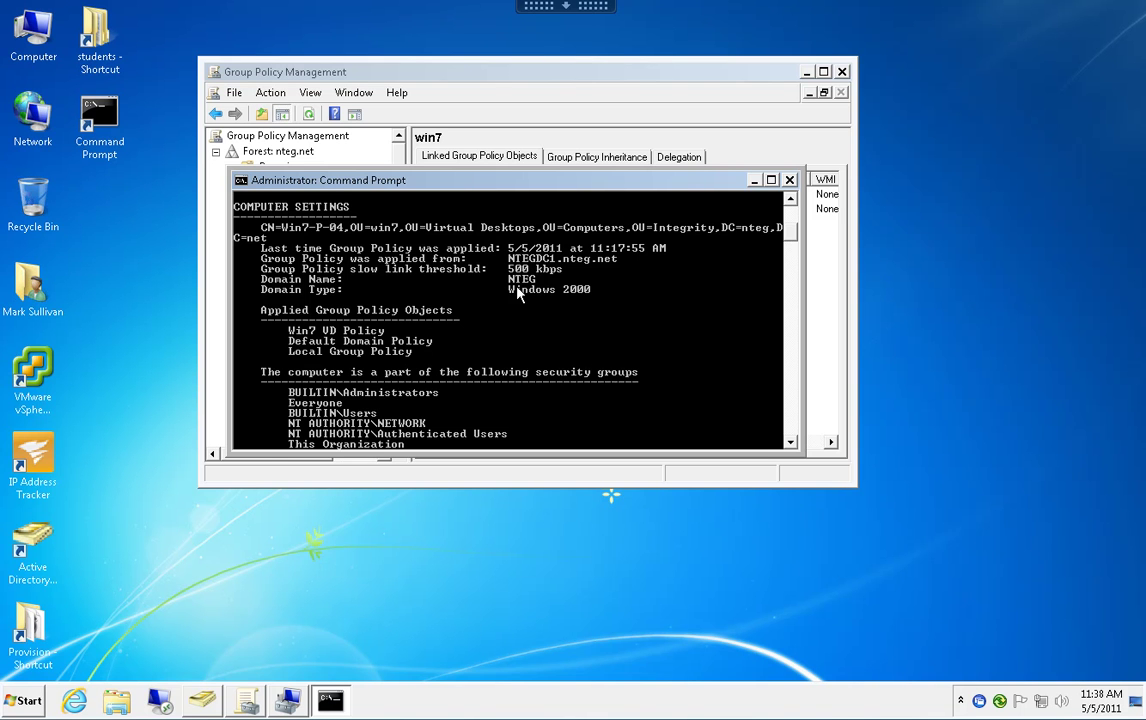
Run gpupdate /force to refresh Group Policy
key("Up")
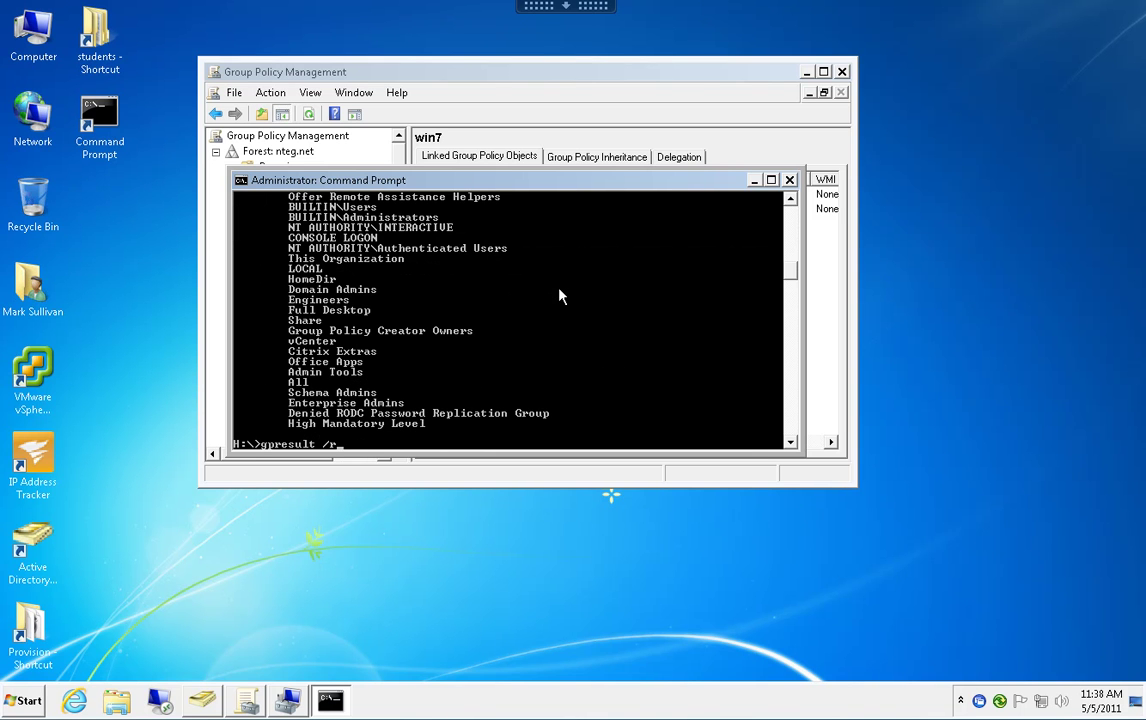
key("BackSpace")
key("BackSpace")
key("BackSpace")
key("BackSpace")
key("BackSpace")
key("BackSpace")
key("BackSpace")
key("BackSpace")
key("BackSpace")
key("BackSpace")
key("BackSpace")
type("gpupdate /force")
key("Return")
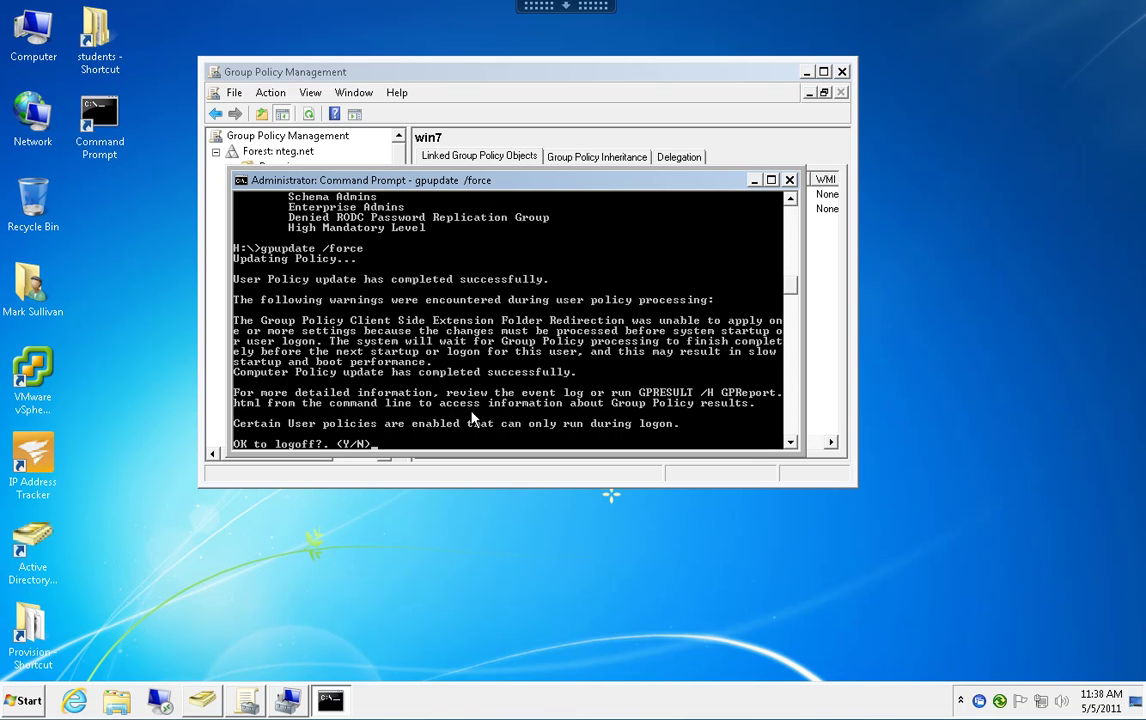
Answer n to the logoff prompt so the session stays open
type("y")
key("BackSpace")
type("n")
key("Return")
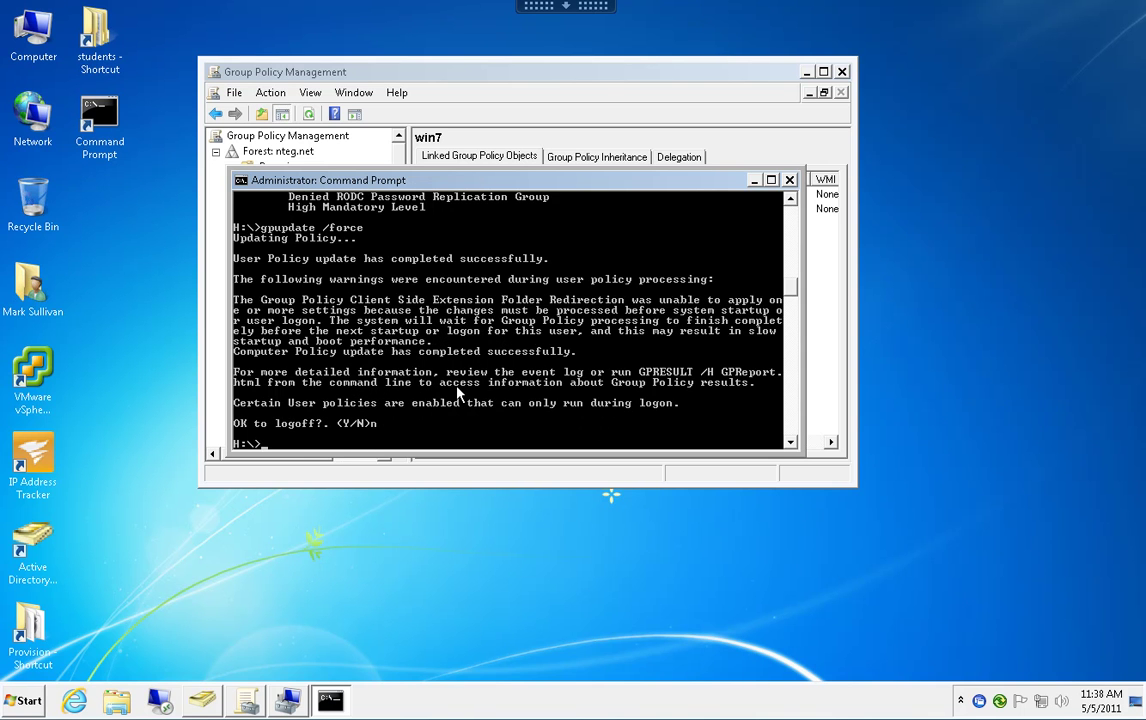
Rerun gpresult /r to confirm Desktop Admins among applied computer GPOs, then minimize
type("gpresult /r")
key("Return")
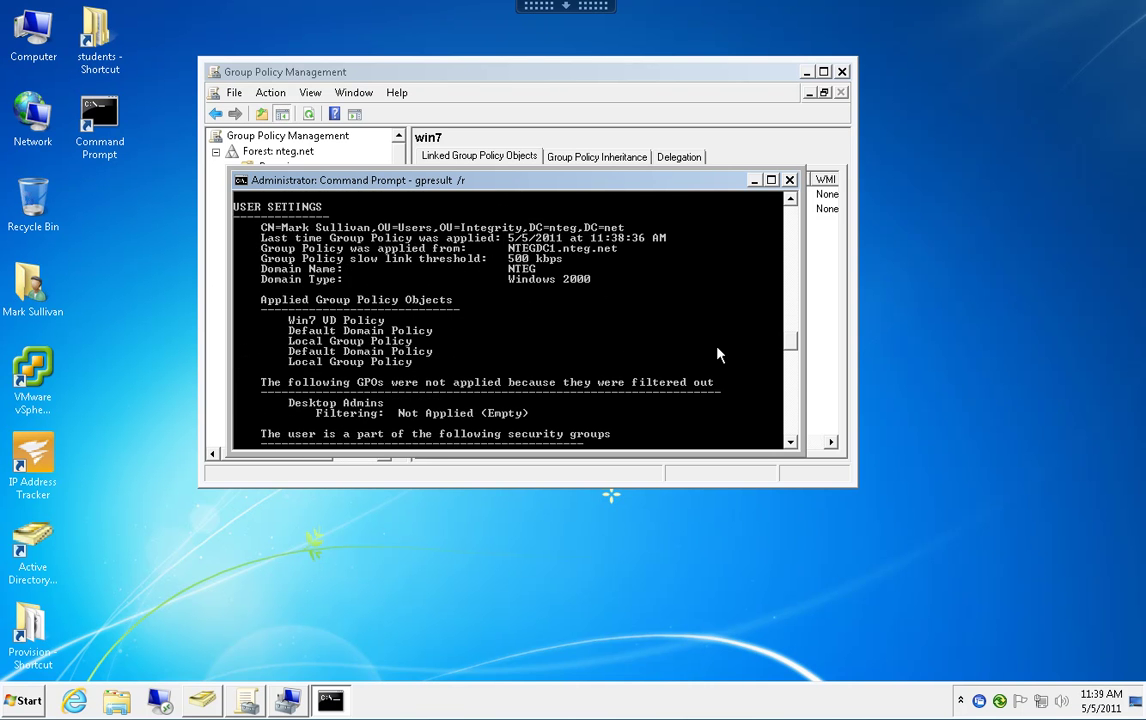
left_click_drag(795, 371, 792, 331)
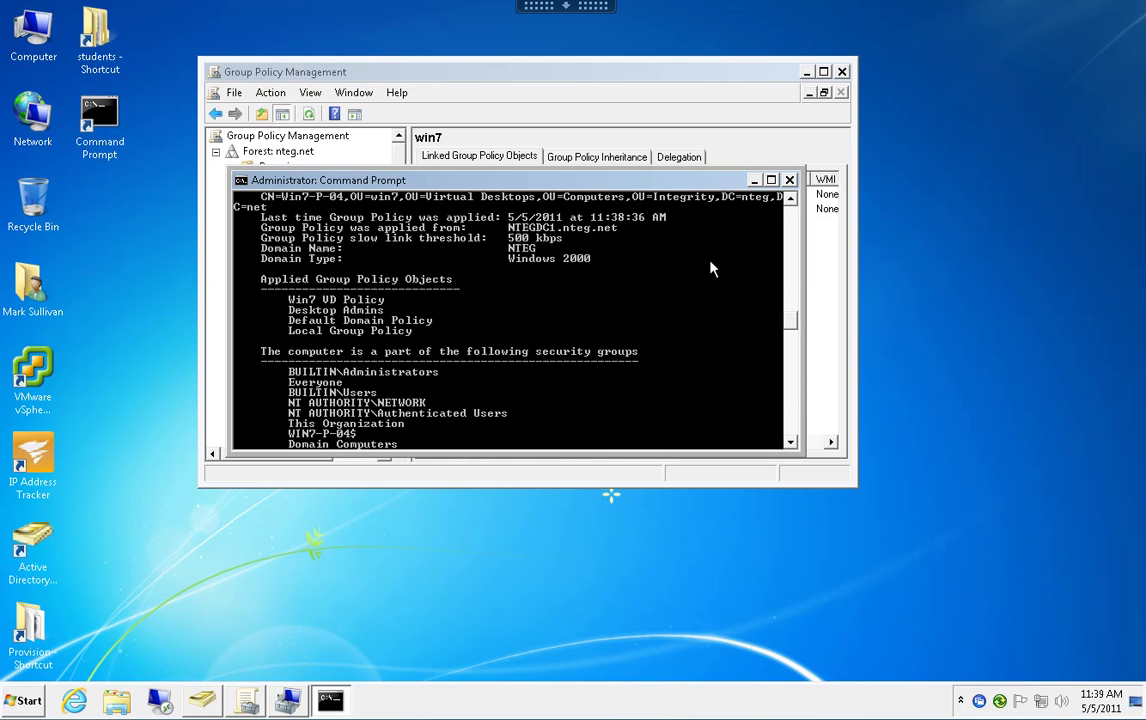
left_click(754, 181)
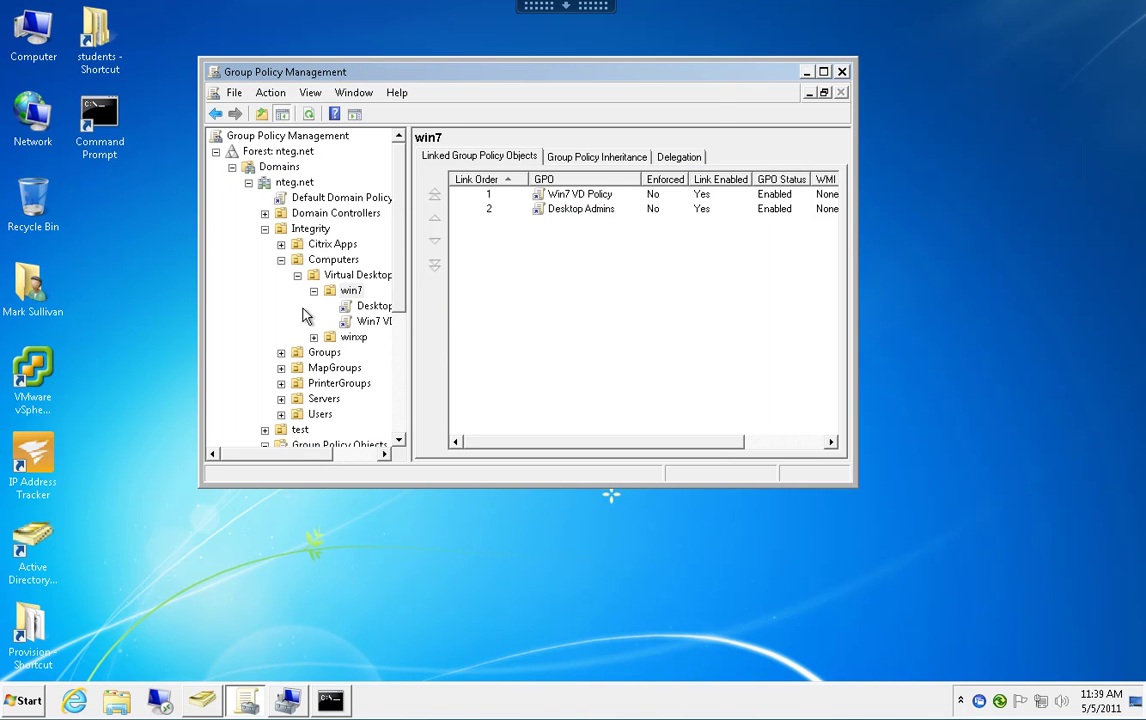
Open the local Administrators group in Computer Management to confirm NTEG\Desktop Admins is a member
left_click(287, 700)
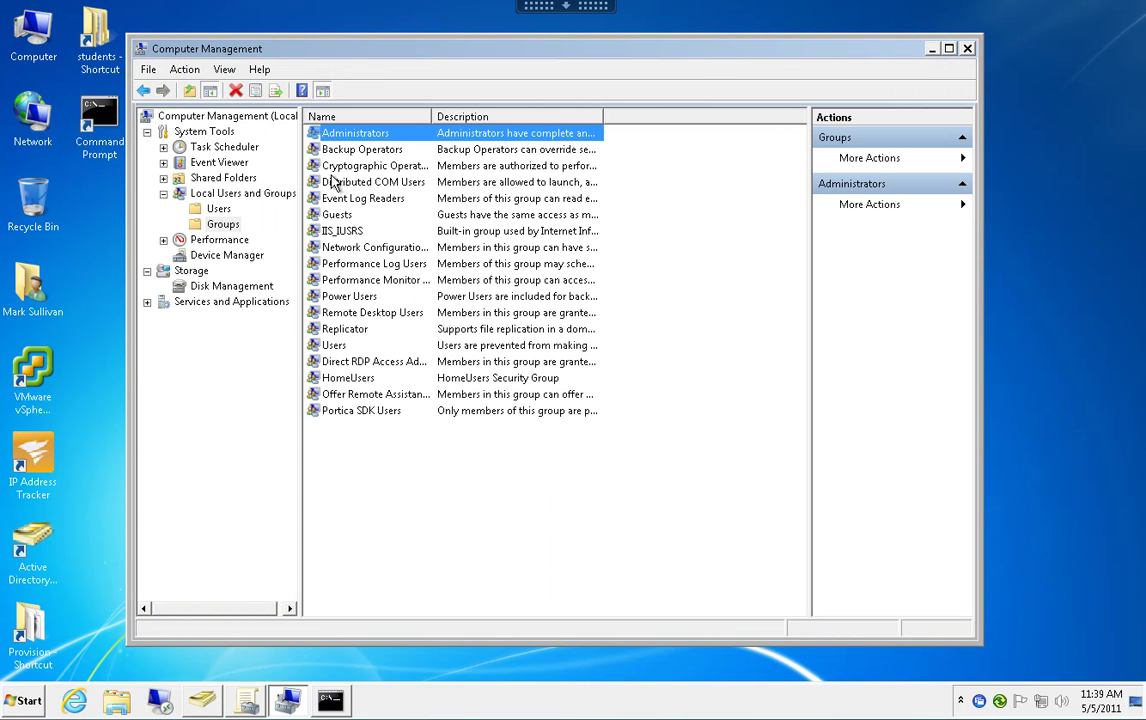
double_click(355, 134)
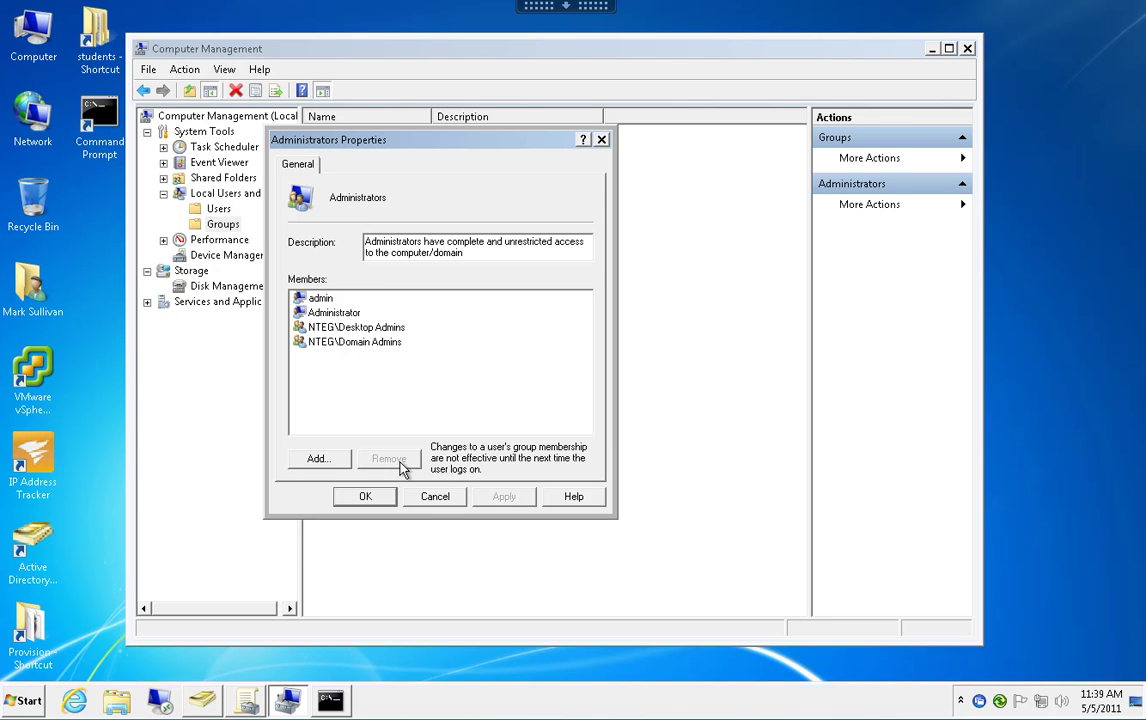
left_click(247, 700)
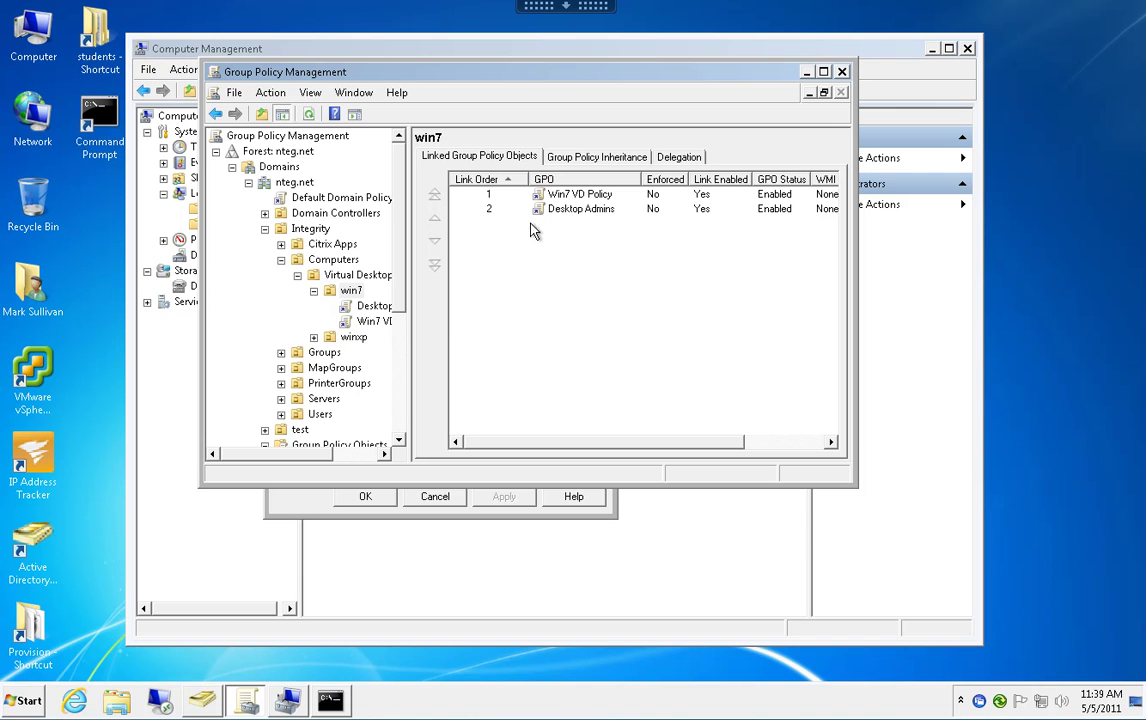
Disable the Desktop Admins link on the win7 OU by clearing Link Enabled
left_click(380, 313)
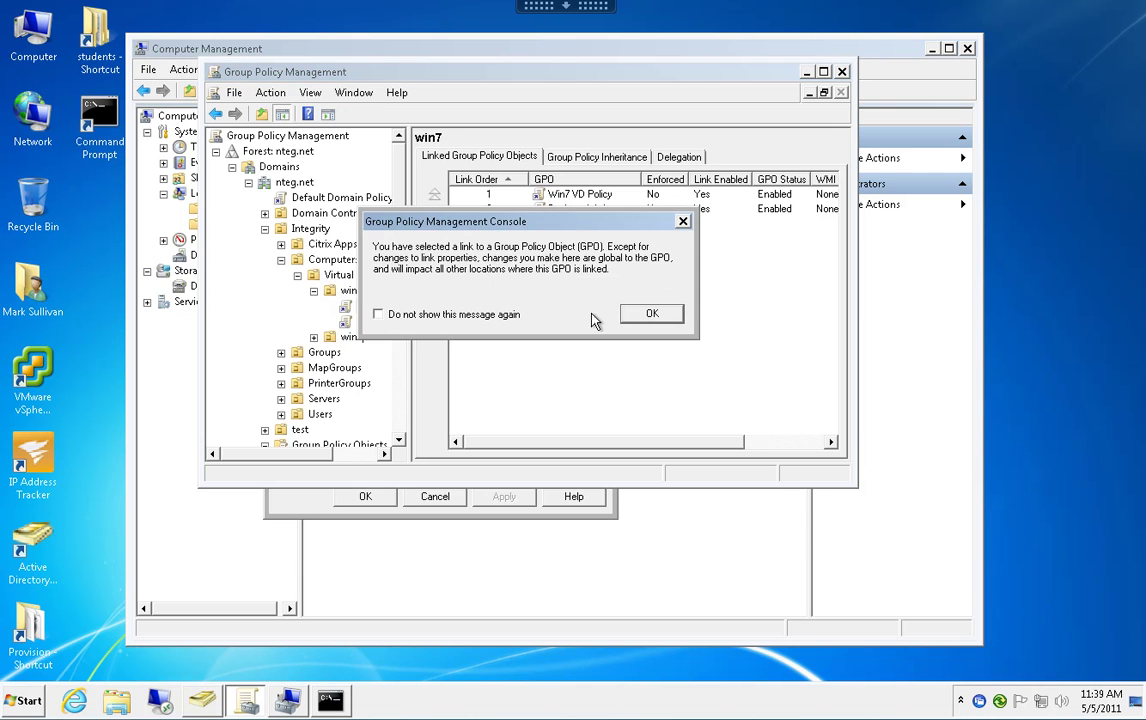
left_click(649, 311)
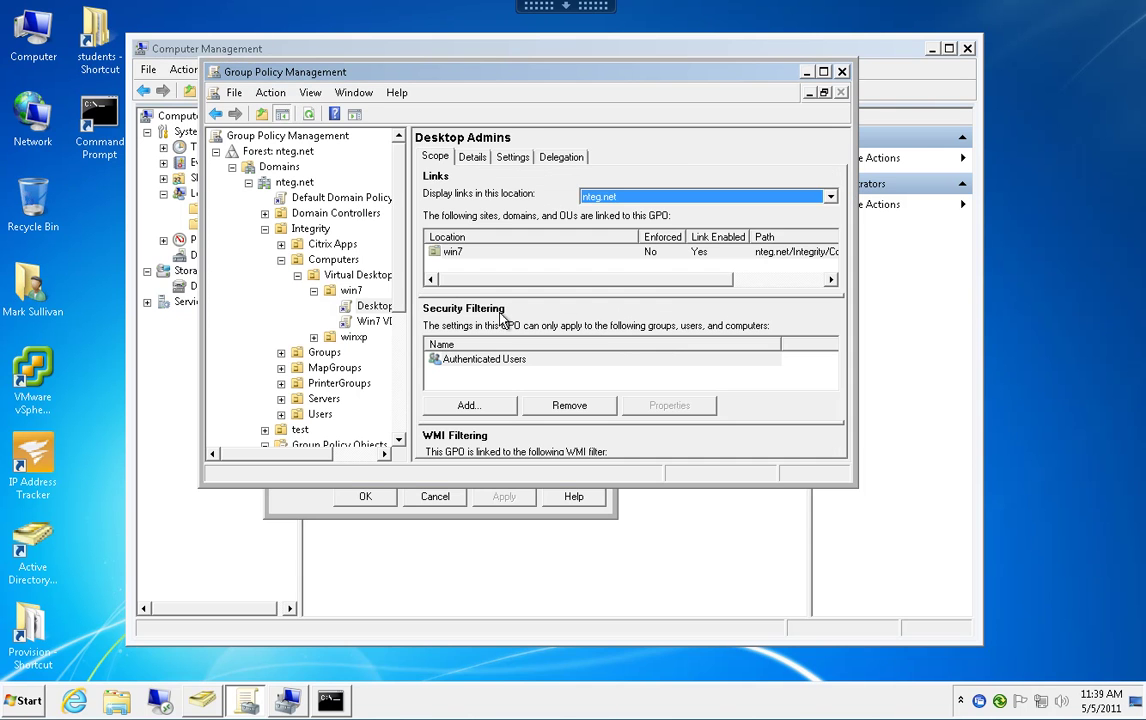
right_click(378, 307)
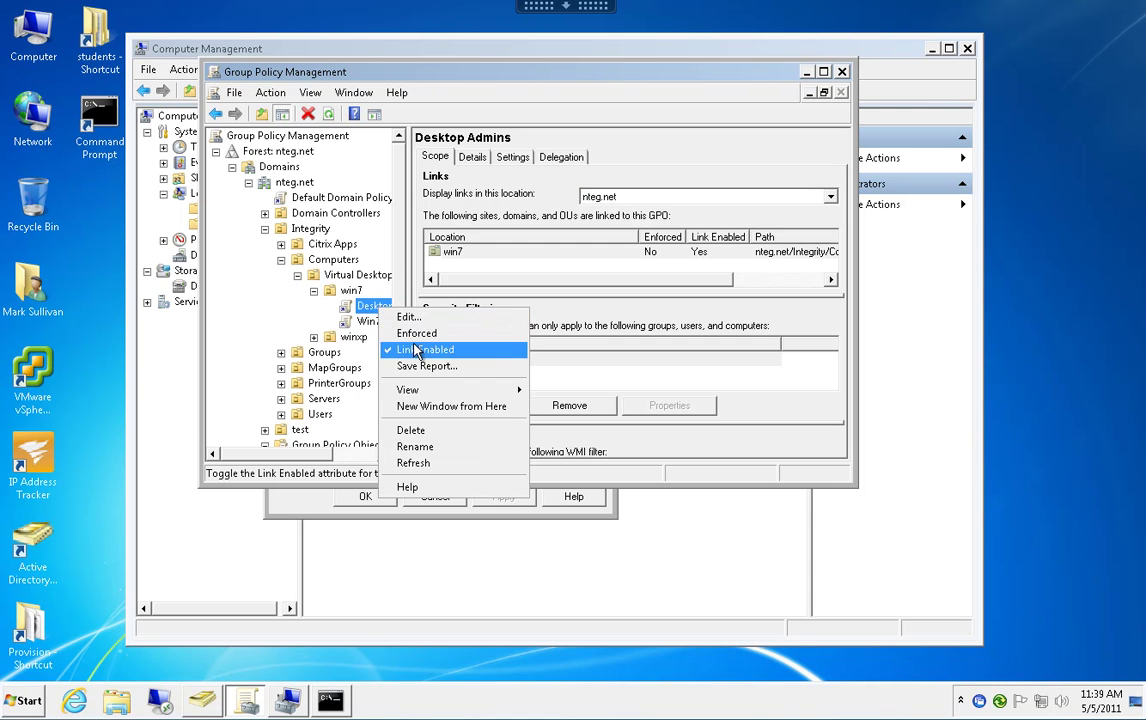
left_click(415, 350)
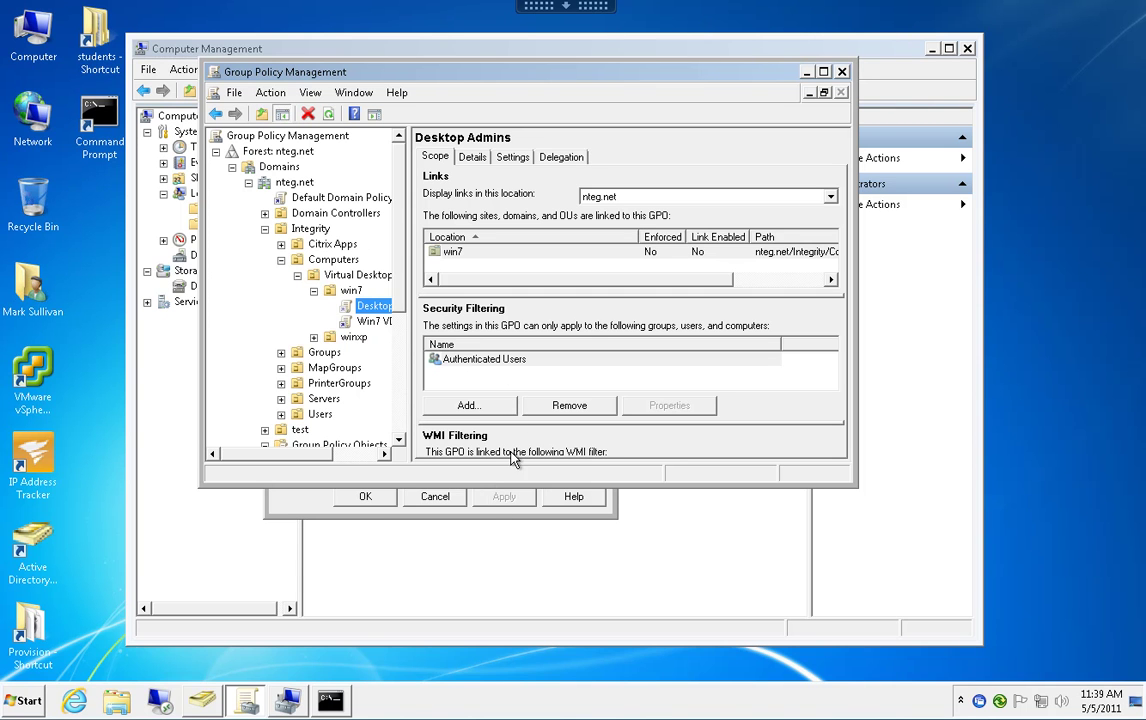
Close the Administrators Properties dialog with OK
left_click(327, 499)
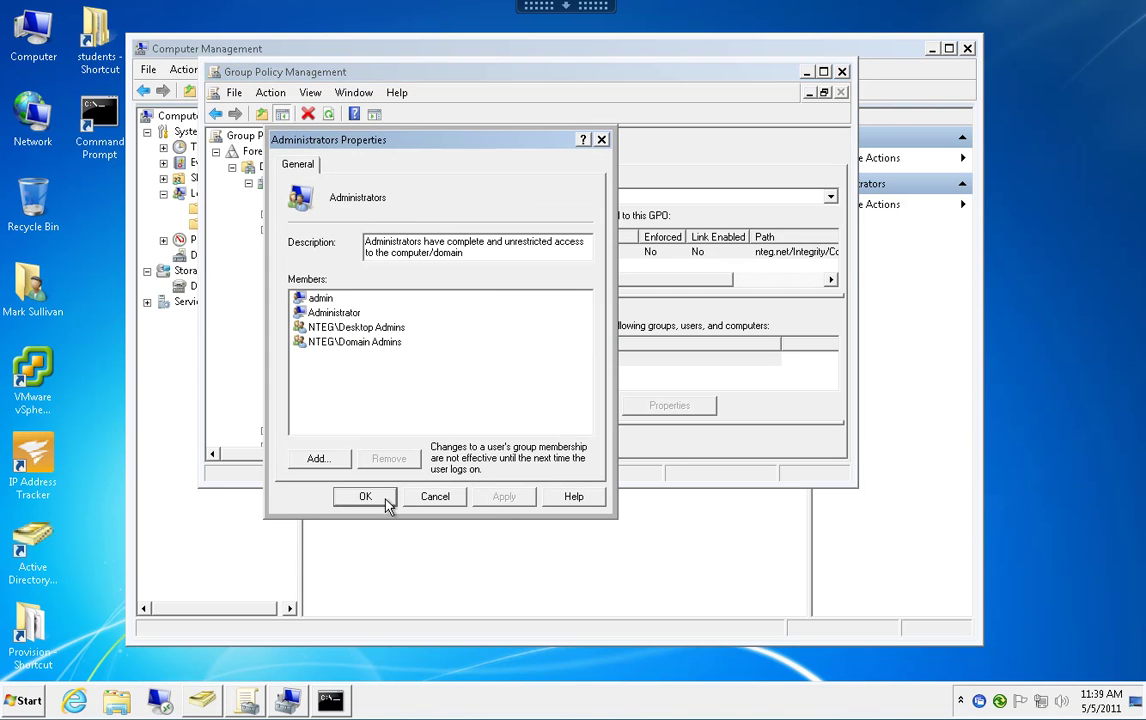
left_click(428, 499)
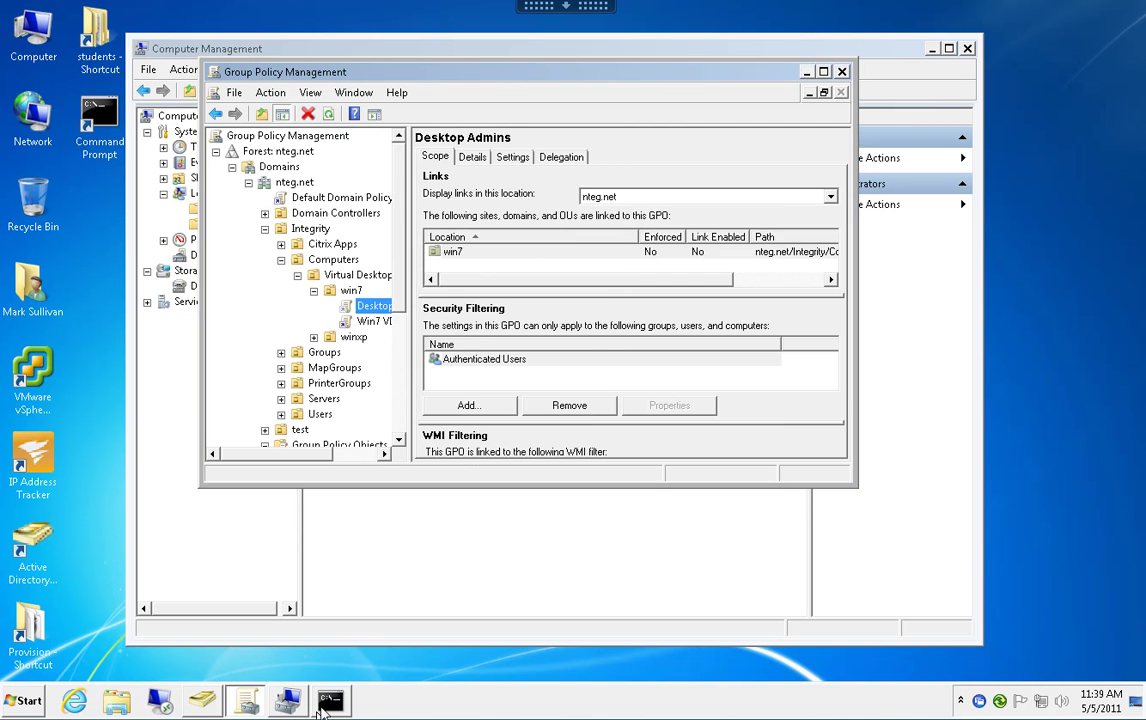
left_click(322, 707)
Rerun gpupdate /force from command history and answer n to the logoff prompt
scroll(366, 402, "down", 10)
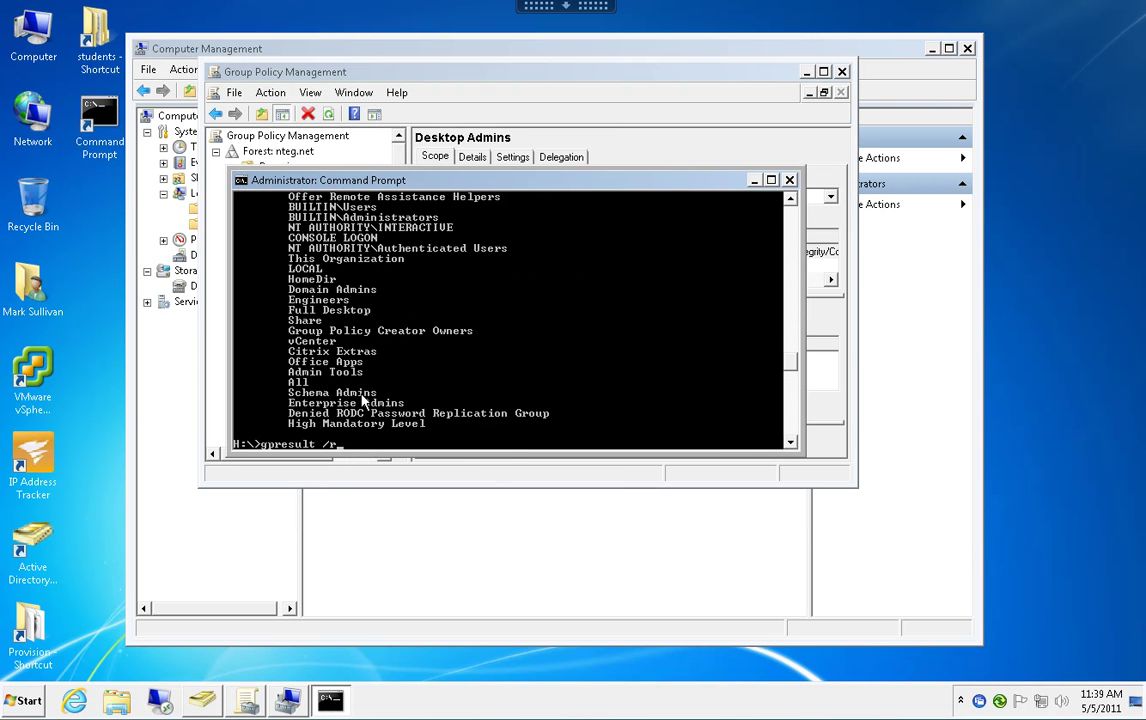
key("Up")
key("Return")
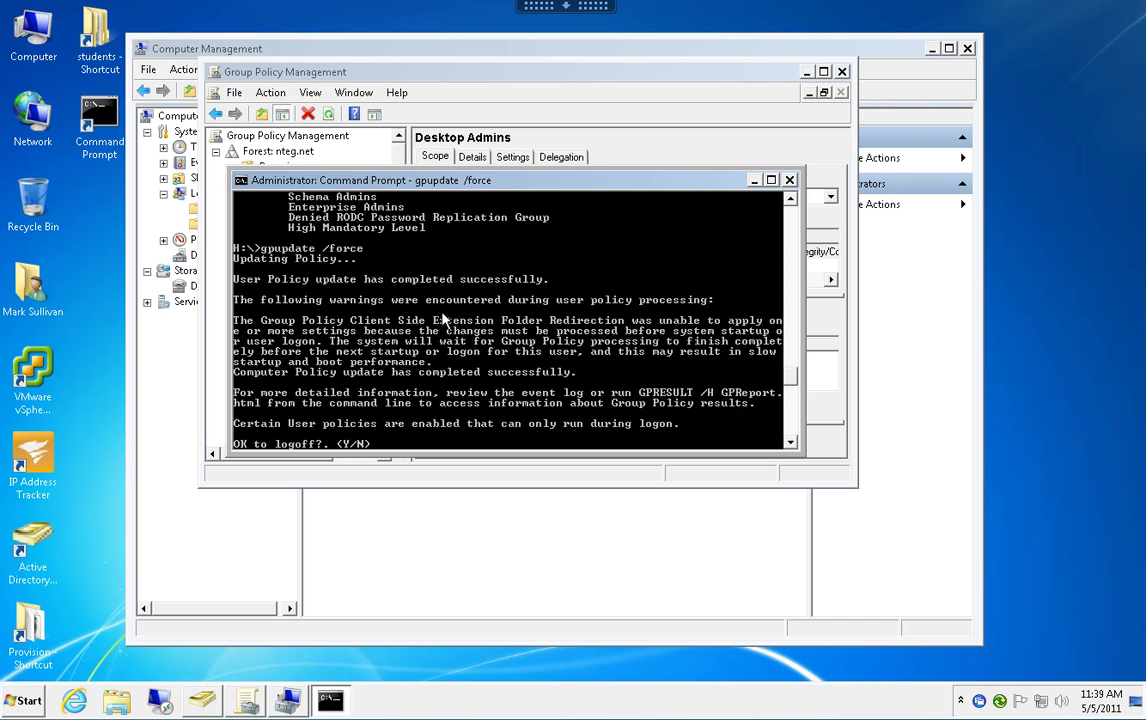
type("n")
key("Return")
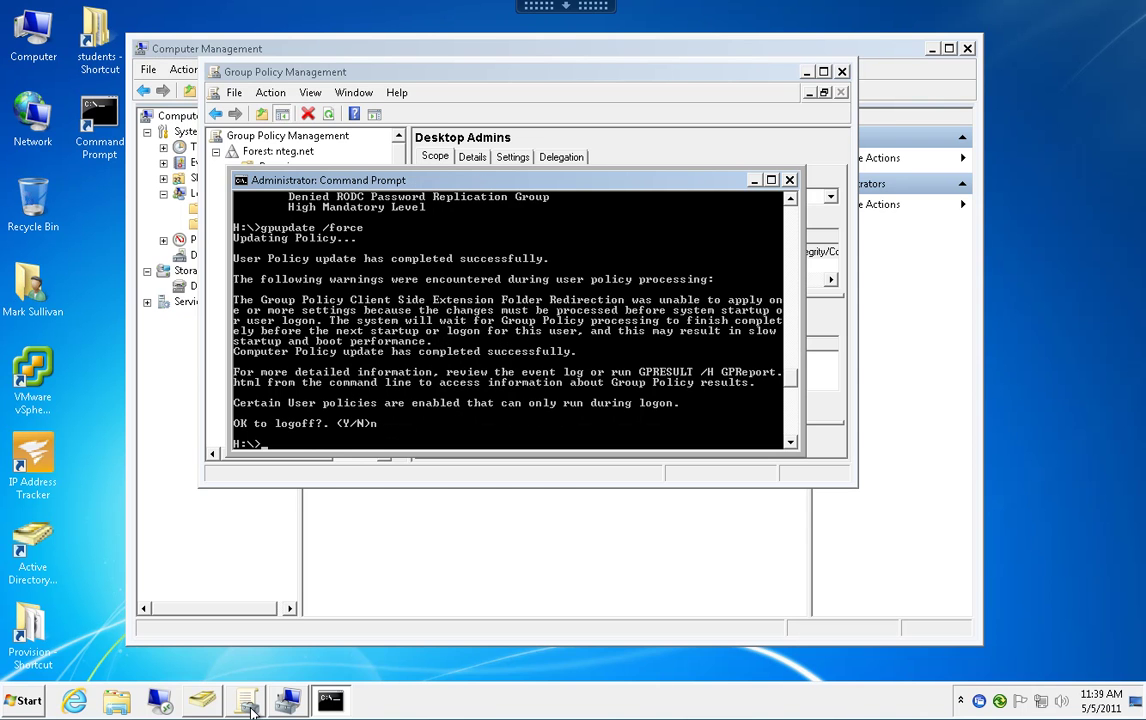
Check the local Administrators group's member list in Computer Management, confirming NTEG\Desktop Admins is gone, then close it unchanged
left_click(260, 634)
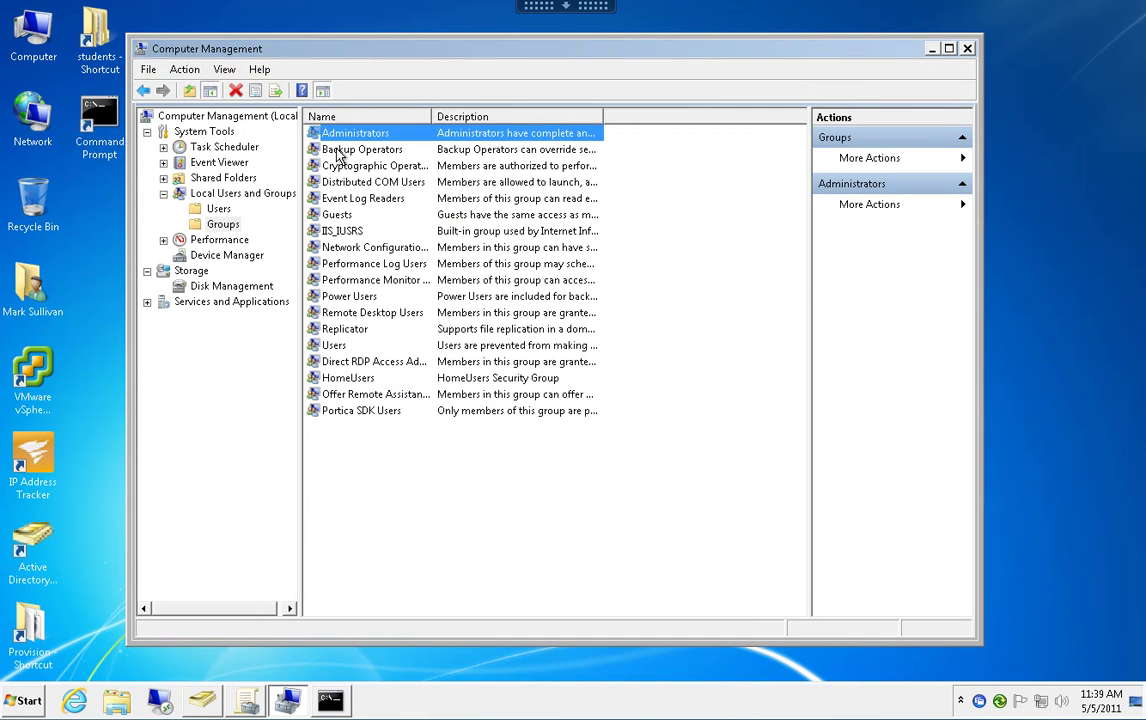
double_click(340, 135)
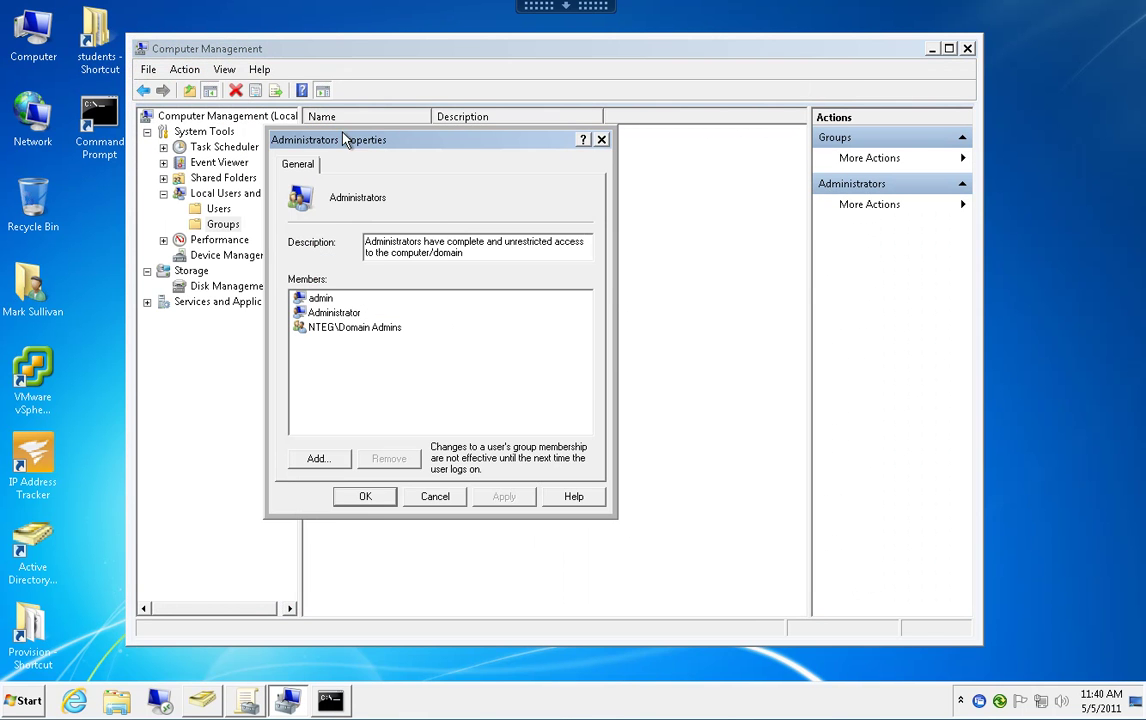
left_click(424, 498)
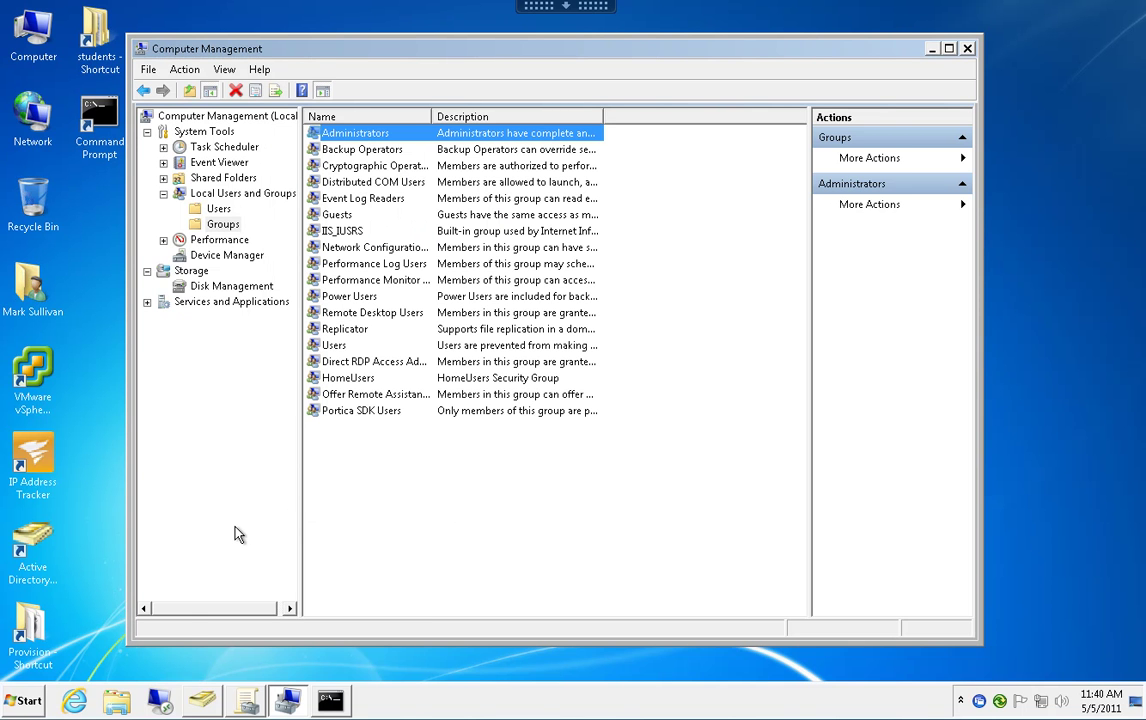